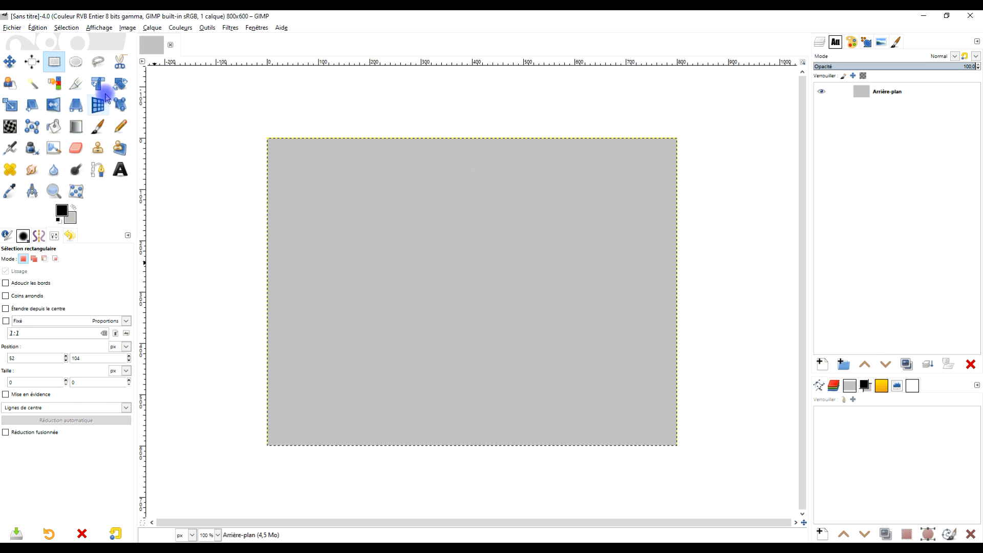
Set up the Gradient tool with the Golden gradient and the Bilinéaire shape
{"action": "left_click", "coordinate": [76, 127]}
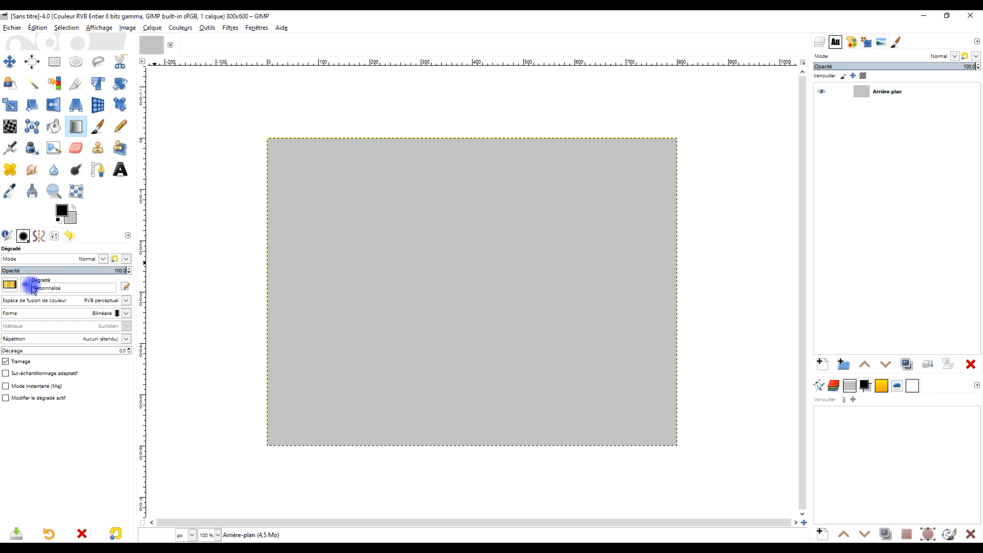
{"action": "left_click", "coordinate": [10, 285]}
{"action": "scroll", "coordinate": [57, 346], "scroll_direction": "down", "scroll_amount": 10}
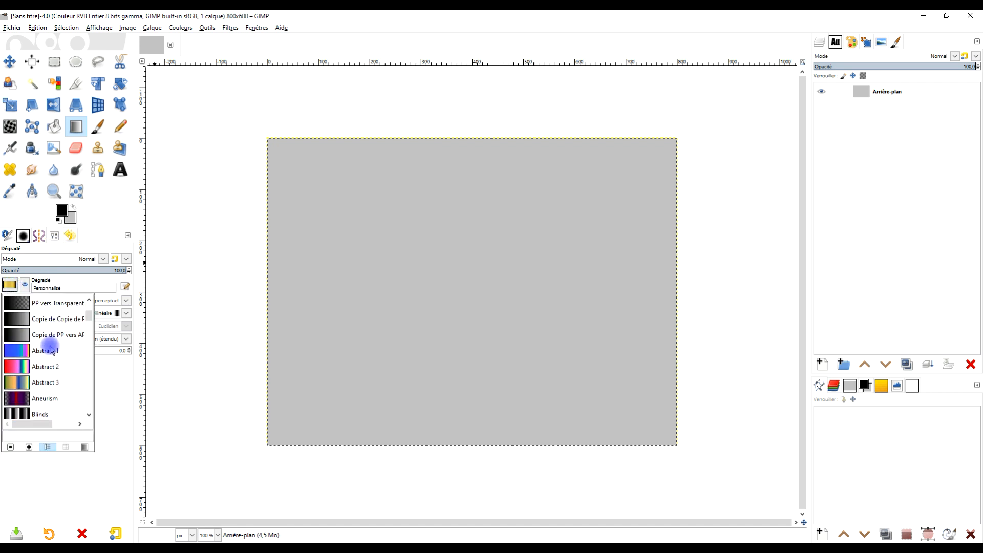
{"action": "scroll", "coordinate": [52, 345], "scroll_direction": "down", "scroll_amount": 5}
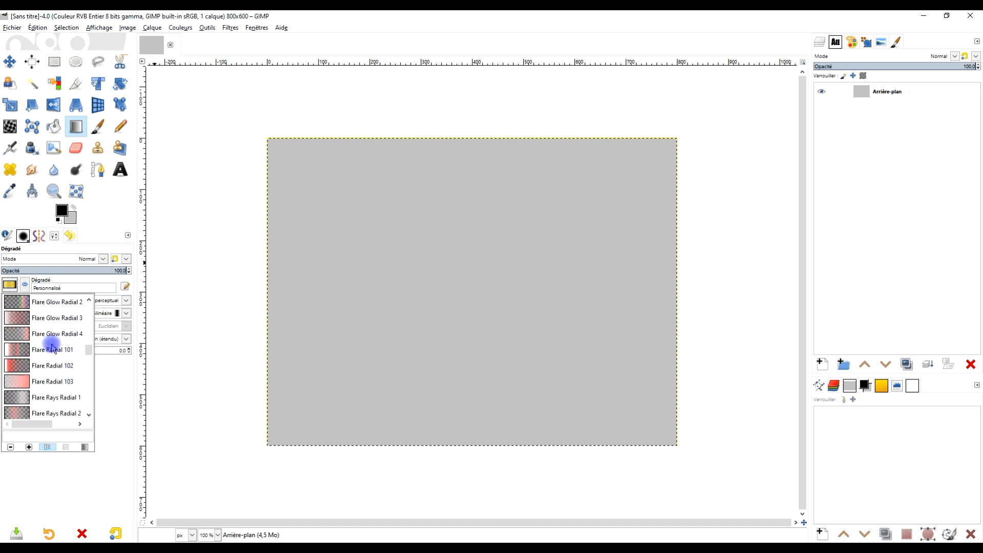
{"action": "left_click", "coordinate": [23, 373]}
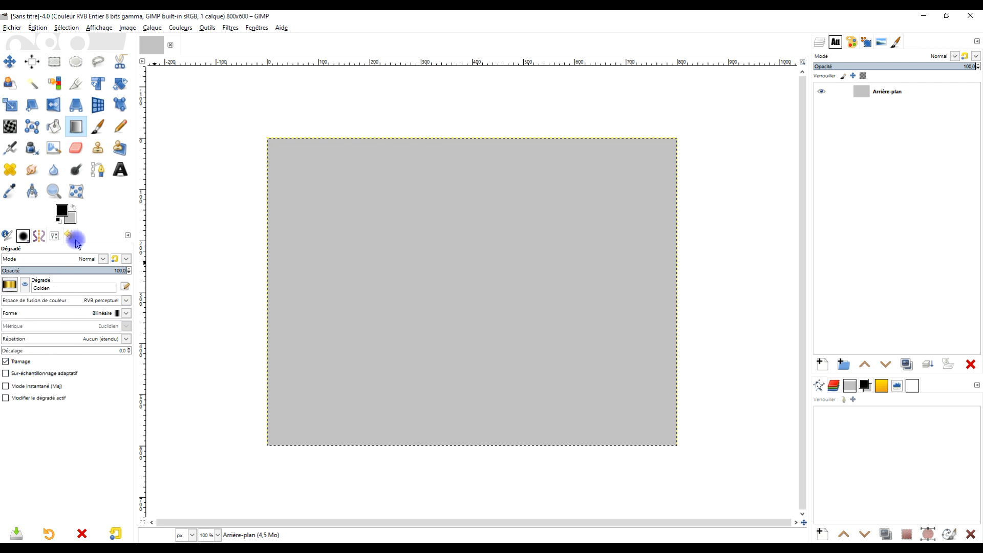
{"action": "left_click", "coordinate": [90, 314]}
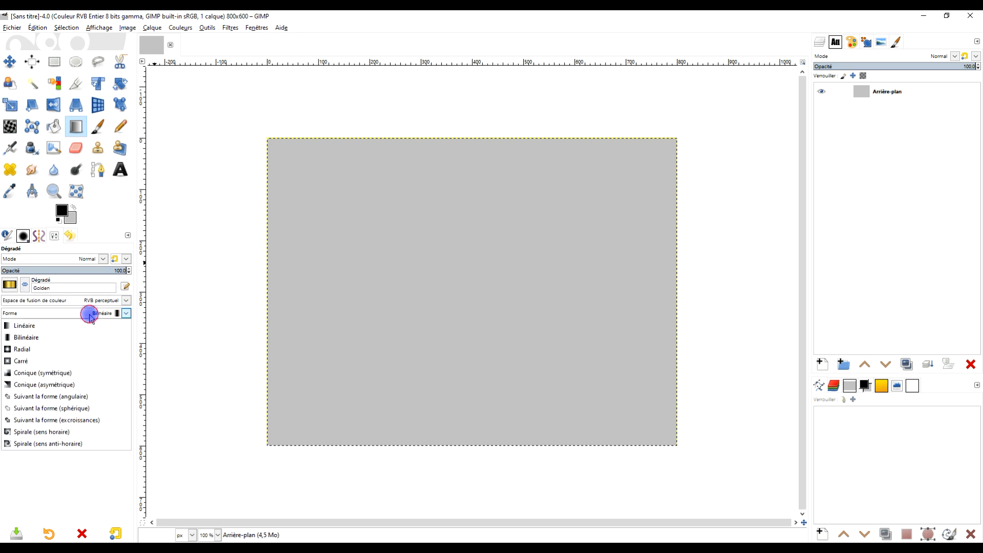
{"action": "left_click", "coordinate": [41, 336]}
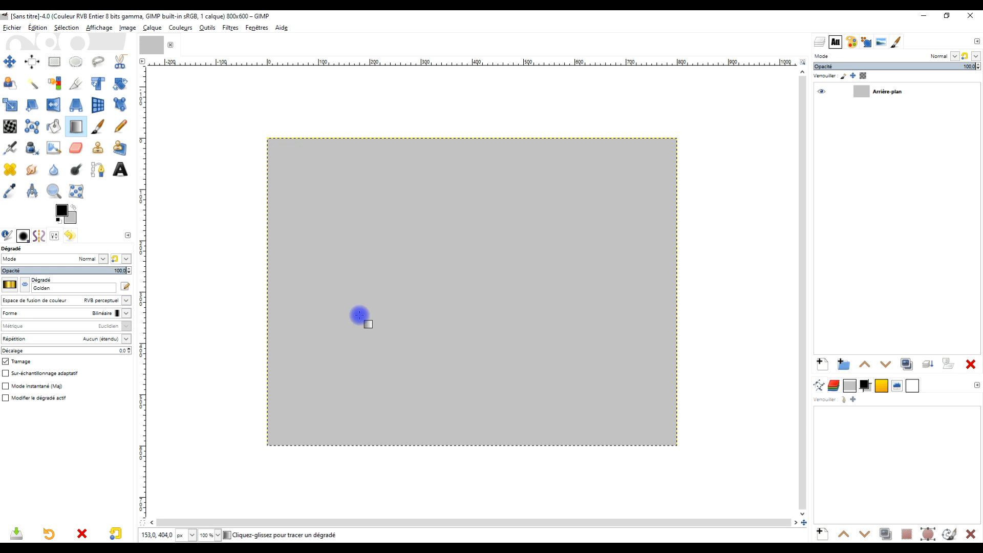
Draw the gradient diagonally across the canvas, extending its endpoints beyond opposite corners to about (-119, -85) and (912, 685)
{"action": "left_click_drag", "start_coordinate": [295, 160], "coordinate": [706, 466]}
{"action": "left_click_drag", "start_coordinate": [294, 160], "coordinate": [206, 94]}
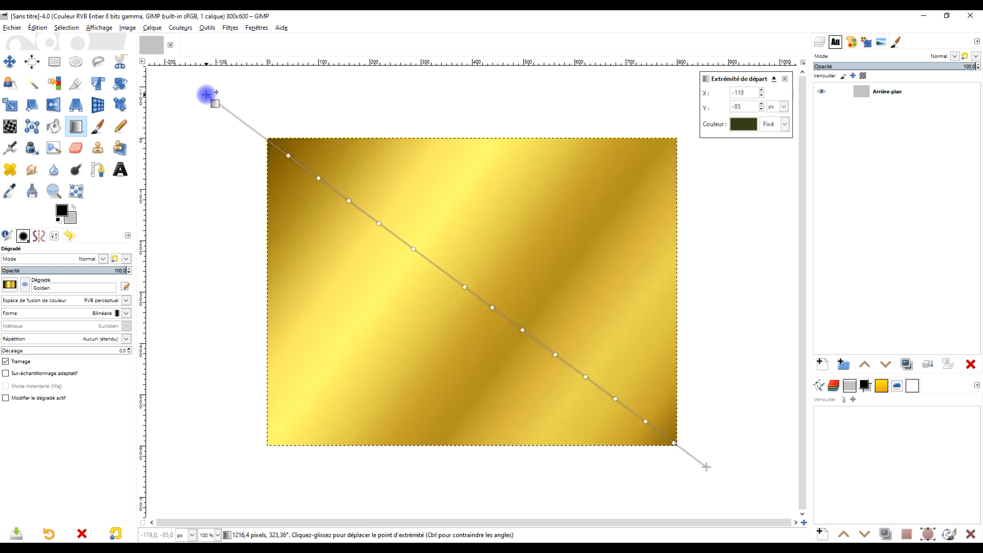
{"action": "left_click_drag", "start_coordinate": [706, 467], "coordinate": [734, 489]}
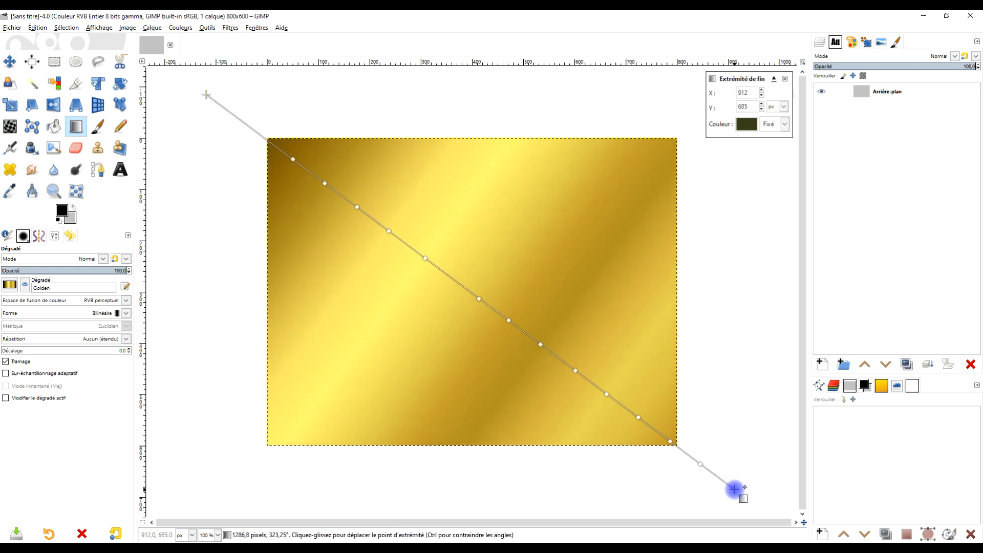
Shift gradient stops 6, 7 and 8 towards the start, to positions of about 46.85, 53.73 and 60.70
{"action": "left_click_drag", "start_coordinate": [478, 298], "coordinate": [452, 280]}
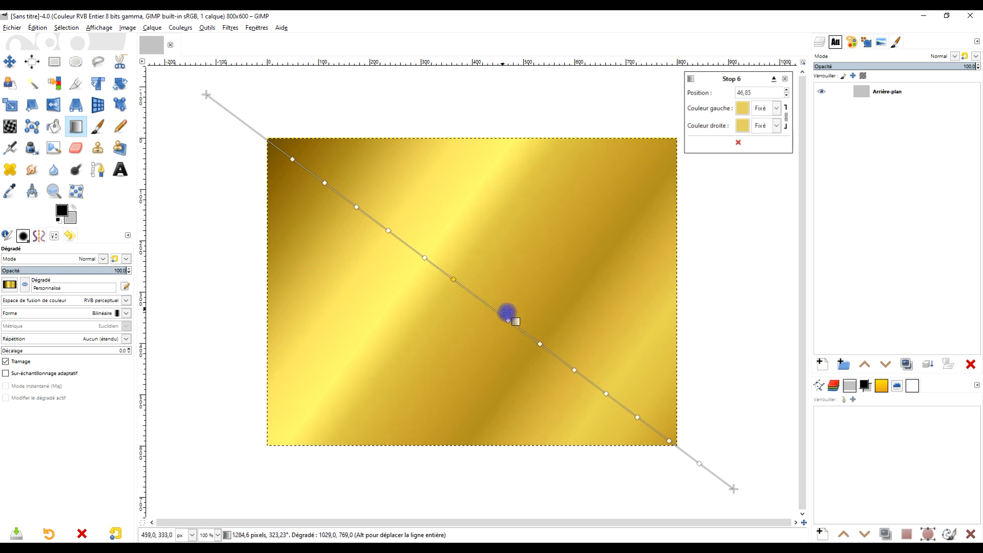
{"action": "left_click_drag", "start_coordinate": [509, 322], "coordinate": [491, 305]}
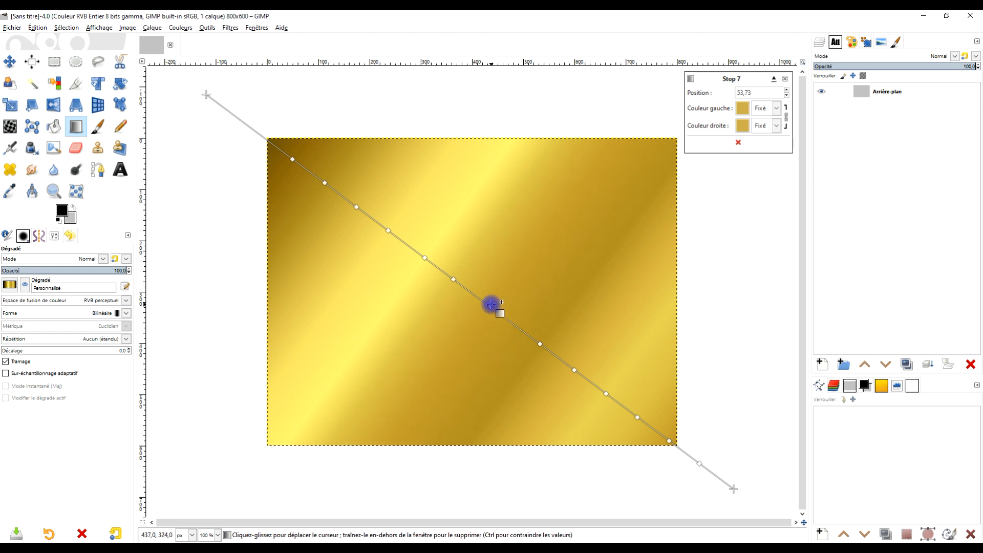
{"action": "left_click", "coordinate": [527, 334]}
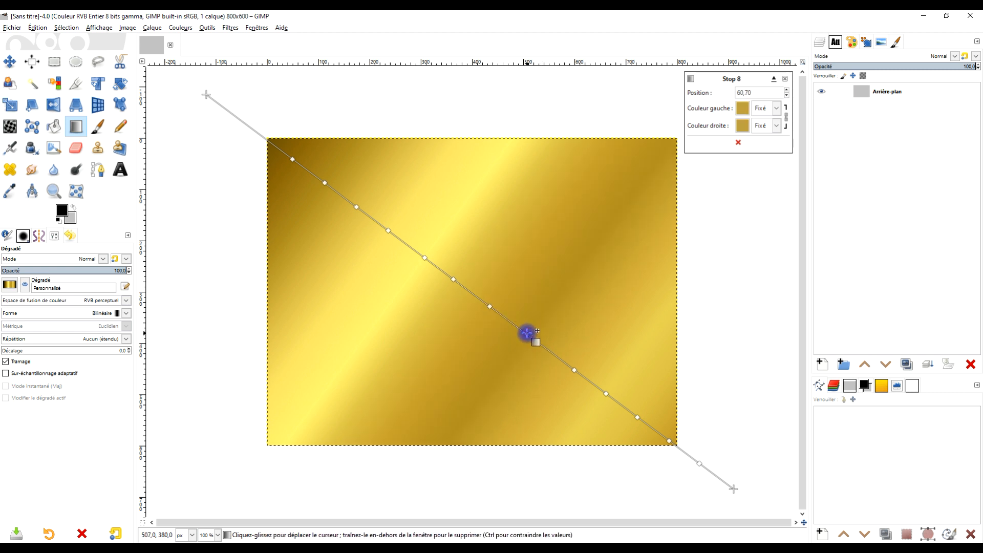
Shift the first two gradient stops towards the start, and stops 5, 6 and 7 towards the end, placing stop 5 at about 43.20
{"action": "left_click", "coordinate": [295, 160]}
{"action": "left_click_drag", "start_coordinate": [295, 160], "coordinate": [281, 149]}
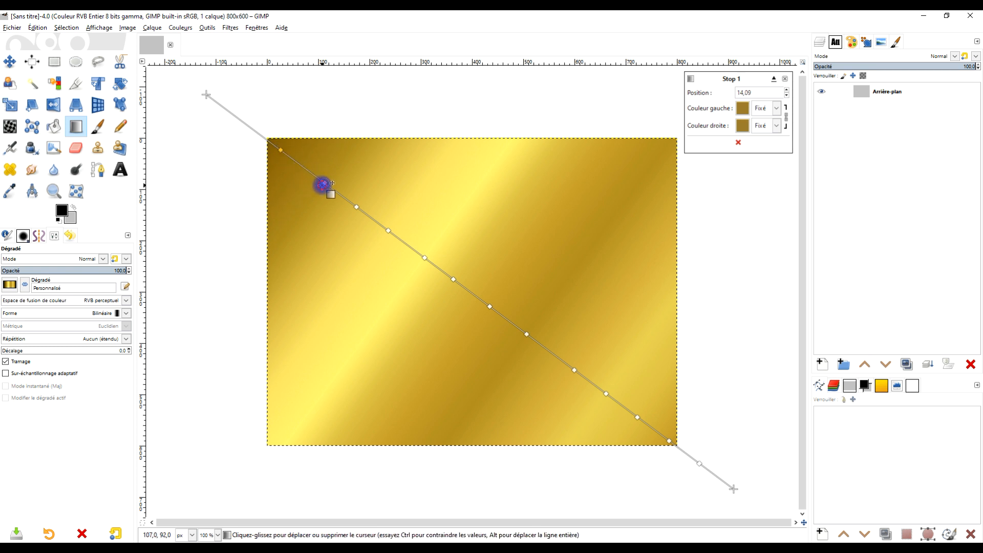
{"action": "left_click_drag", "start_coordinate": [324, 183], "coordinate": [304, 170]}
{"action": "left_click_drag", "start_coordinate": [428, 259], "coordinate": [493, 317]}
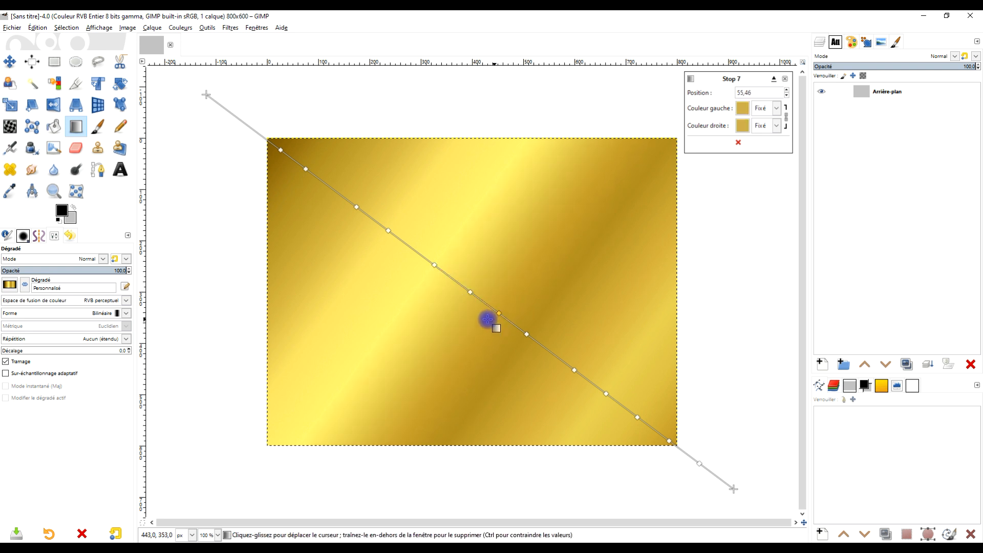
{"action": "left_click_drag", "start_coordinate": [433, 263], "coordinate": [435, 266]}
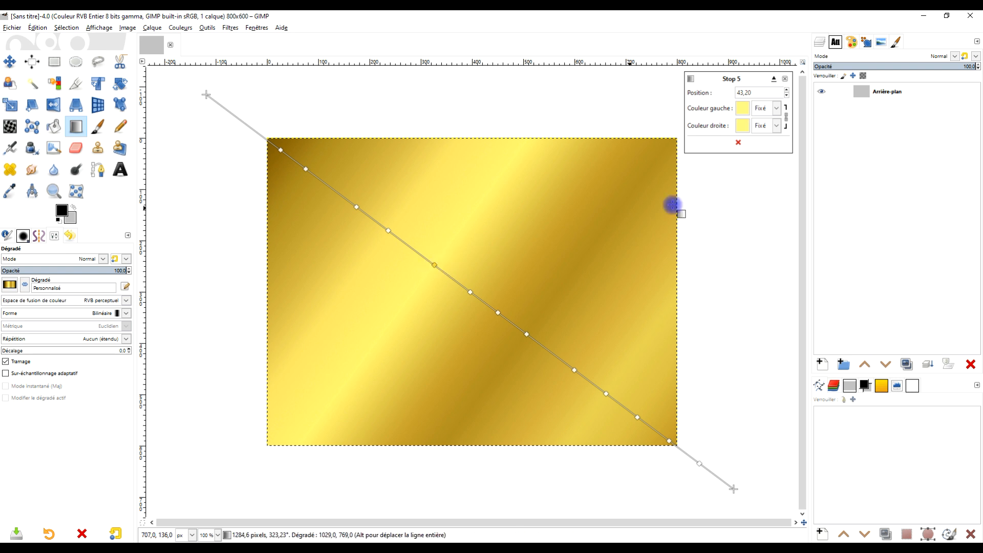
Delete gradient stop 5, extend the start endpoint to about (-138, -106) and commit the gradient
{"action": "left_click", "coordinate": [738, 142]}
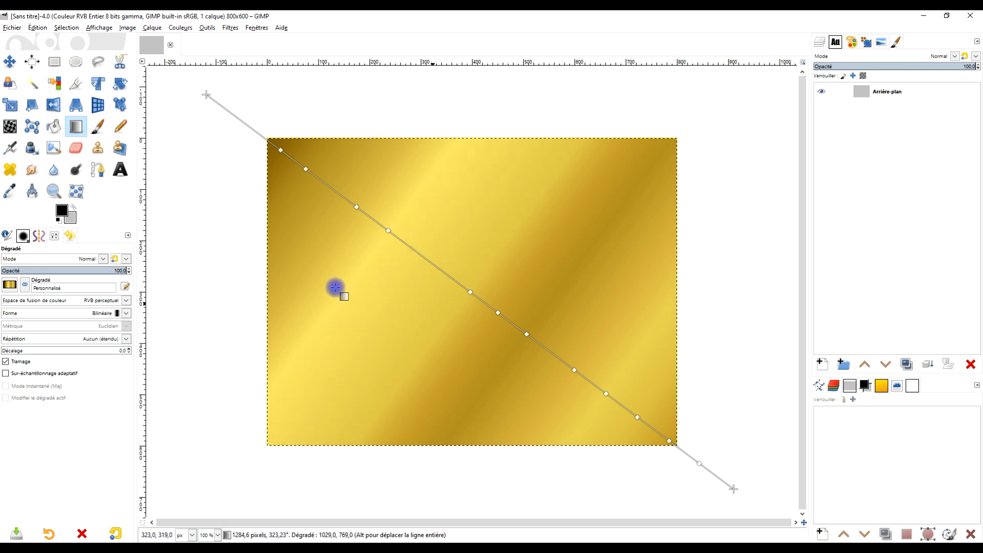
{"action": "left_click", "coordinate": [389, 230]}
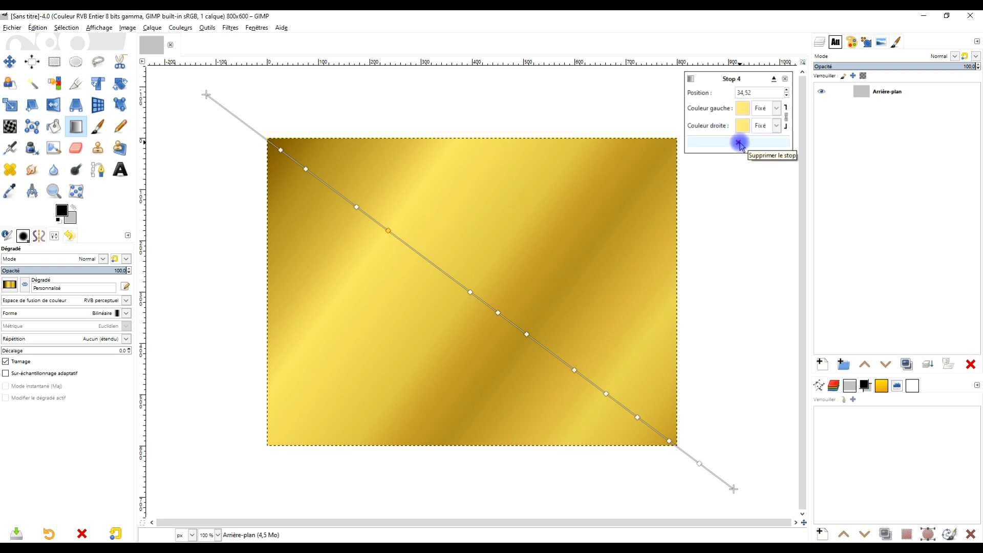
{"action": "left_click_drag", "start_coordinate": [207, 95], "coordinate": [196, 83]}
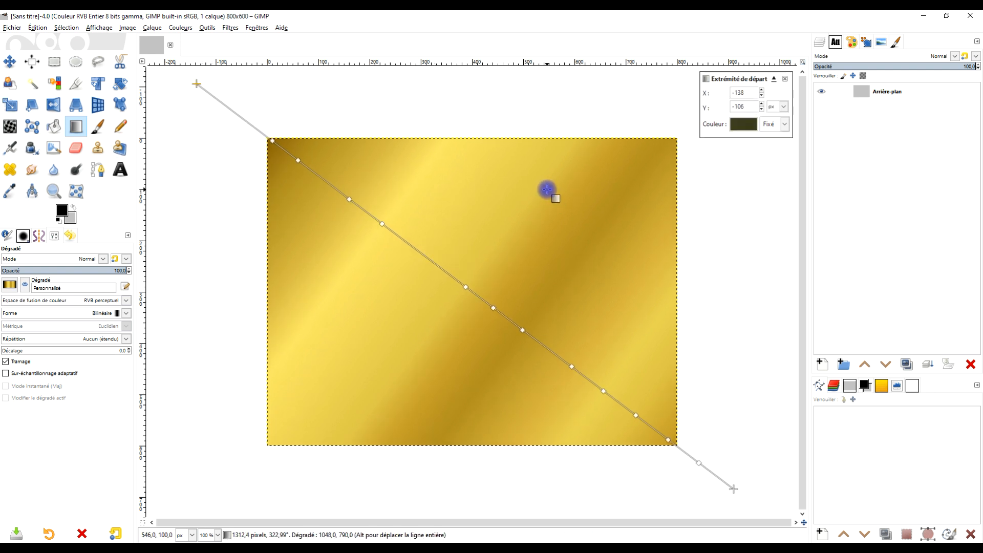
{"action": "key", "text": "Return"}
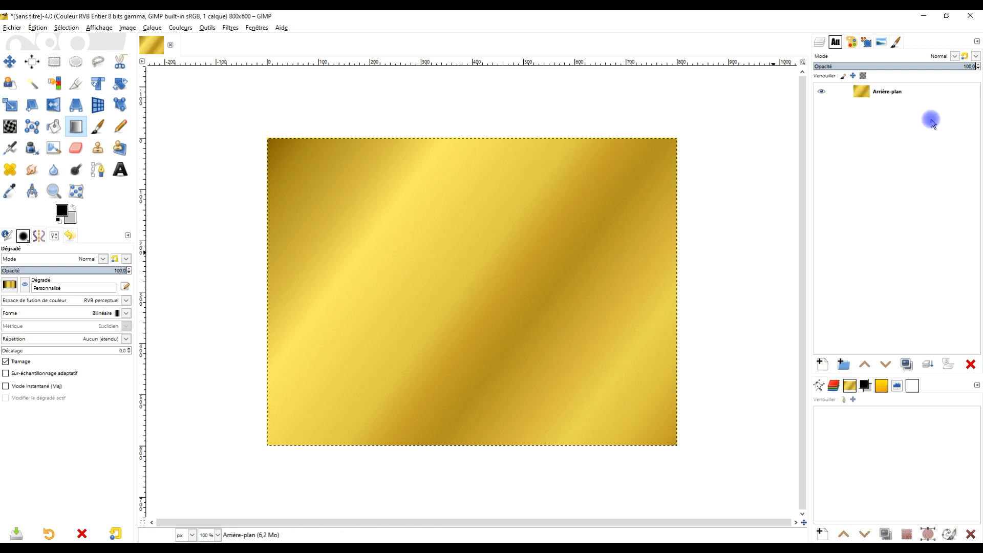
Duplicate the Arrière-plan layer and rename the copy "cubisme - normal"
{"action": "left_click", "coordinate": [911, 97]}
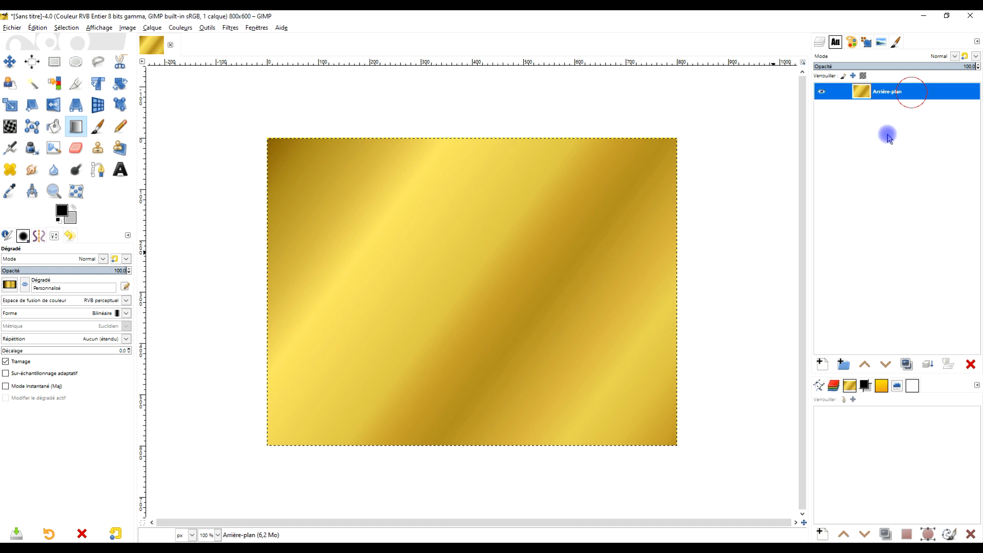
{"action": "left_click", "coordinate": [908, 365]}
{"action": "double_click", "coordinate": [885, 92]}
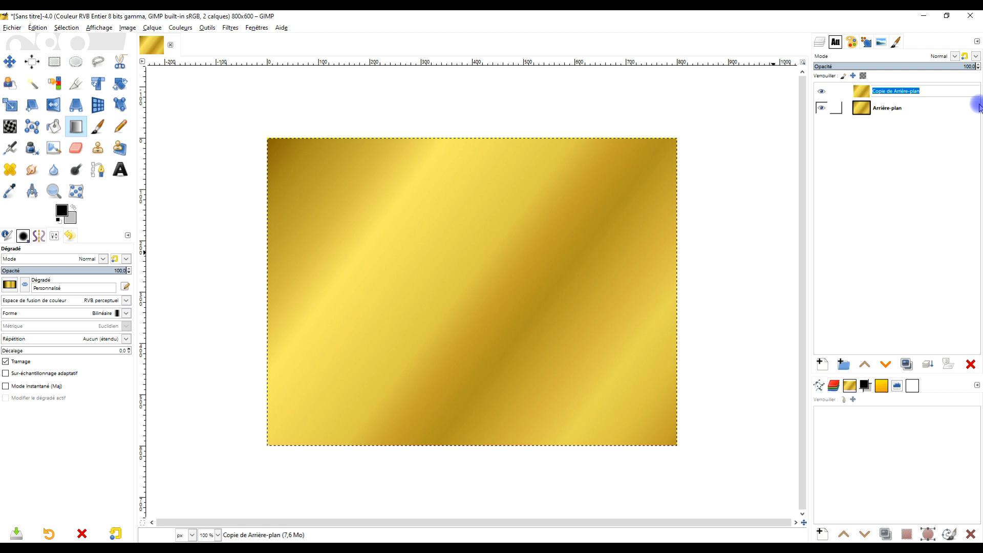
{"action": "type", "text": "1"}
{"action": "key", "text": "BackSpace"}
{"action": "type", "text": "cubis"}
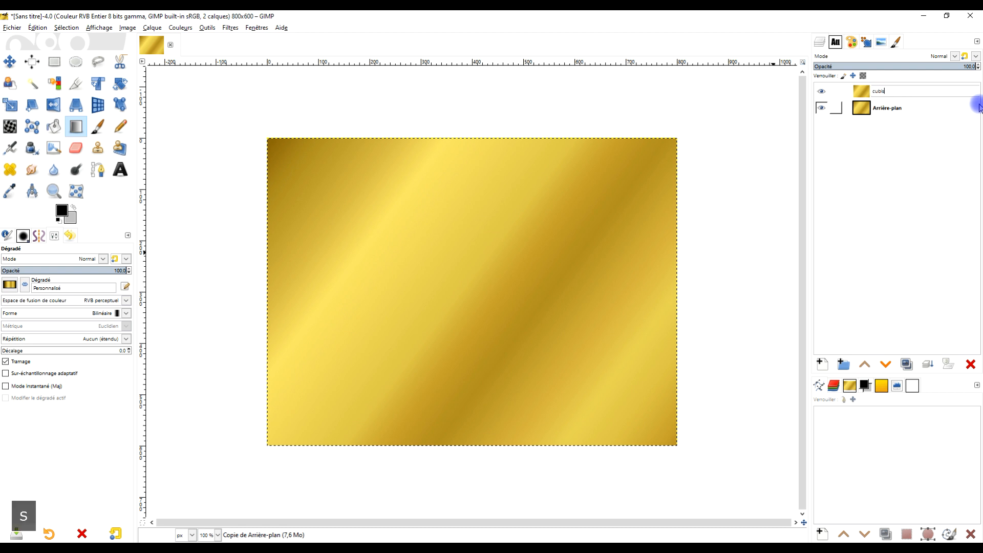
{"action": "type", "text": "me - normal"}
{"action": "key", "text": "Return"}
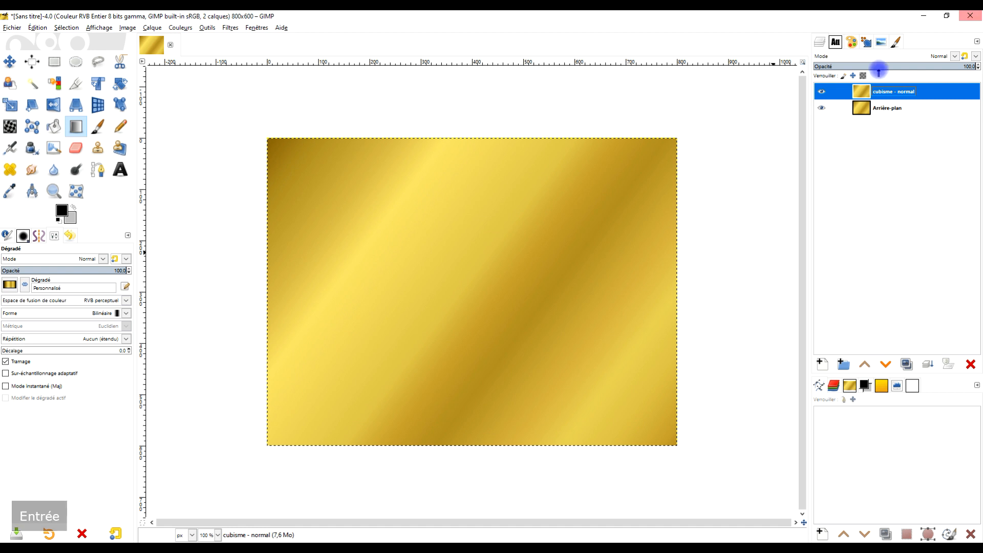
Duplicate the "cubisme - normal" layer and rename the copy "cubisme - fusion"
{"action": "left_click", "coordinate": [907, 363]}
{"action": "double_click", "coordinate": [902, 92]}
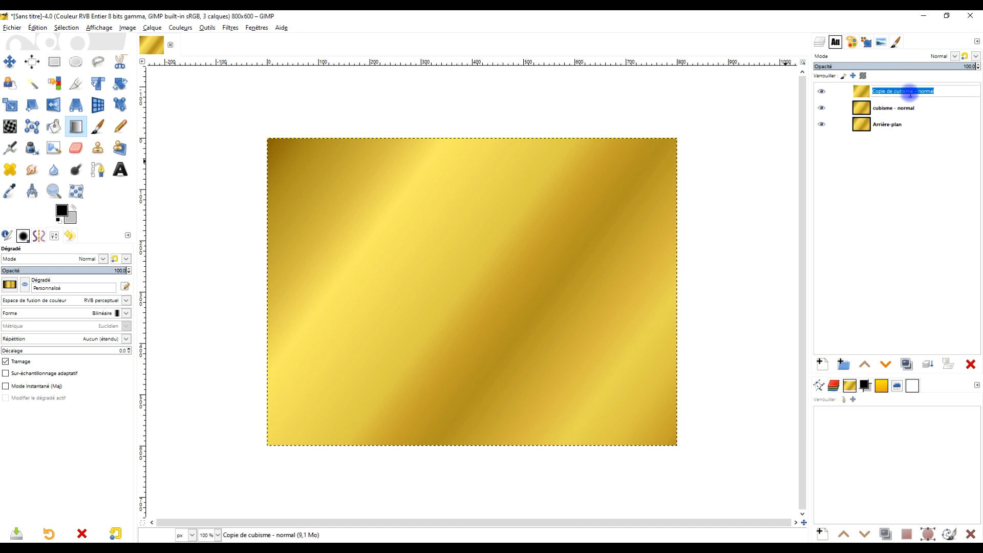
{"action": "left_click", "coordinate": [894, 92]}
{"action": "left_click_drag", "start_coordinate": [896, 92], "coordinate": [845, 90]}
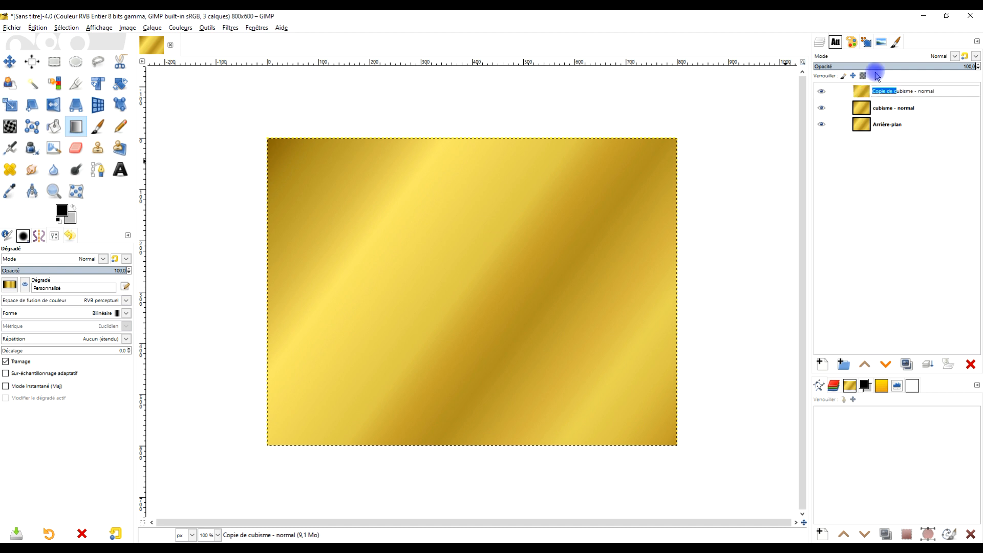
{"action": "key", "text": "Delete"}
{"action": "type", "text": "c"}
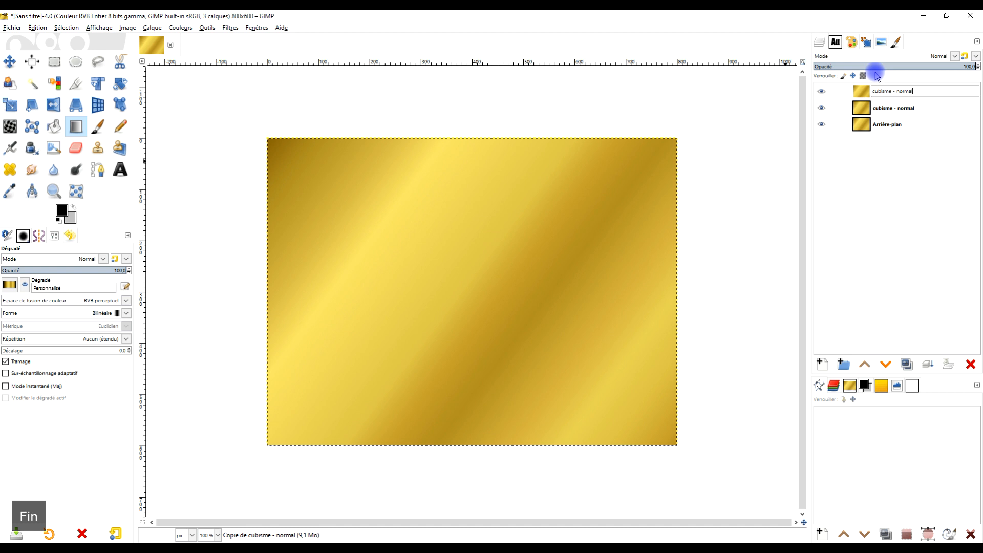
{"action": "key", "text": "shift+Left"}
{"action": "type", "text": "fusion"}
{"action": "key", "text": "Return"}
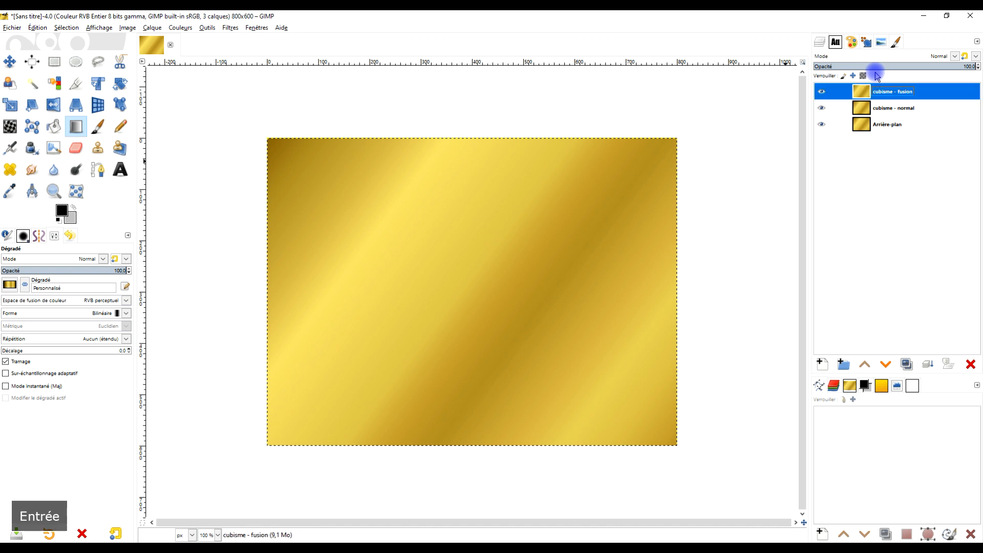
{"action": "left_click", "coordinate": [821, 91]}
{"action": "left_click", "coordinate": [890, 108]}
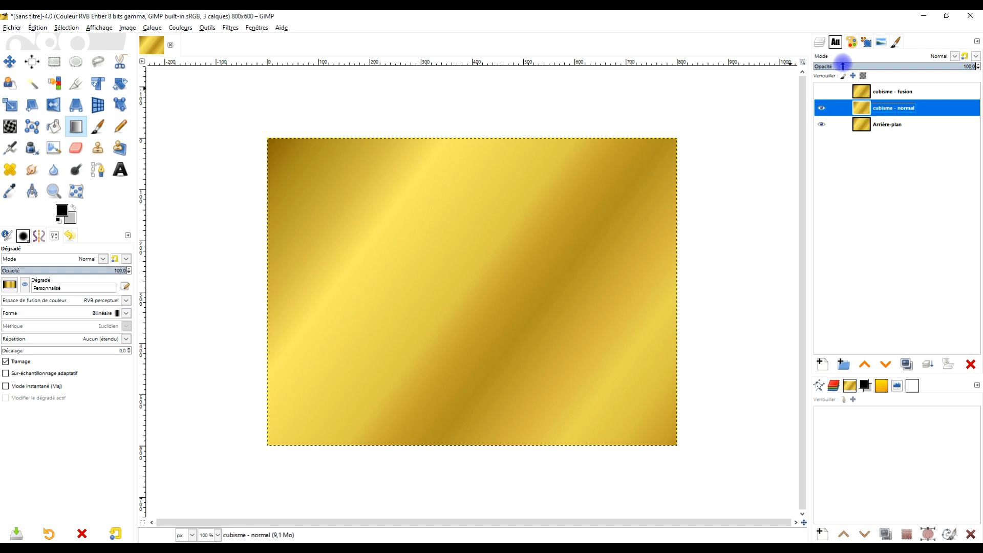
{"action": "left_click", "coordinate": [230, 27]}
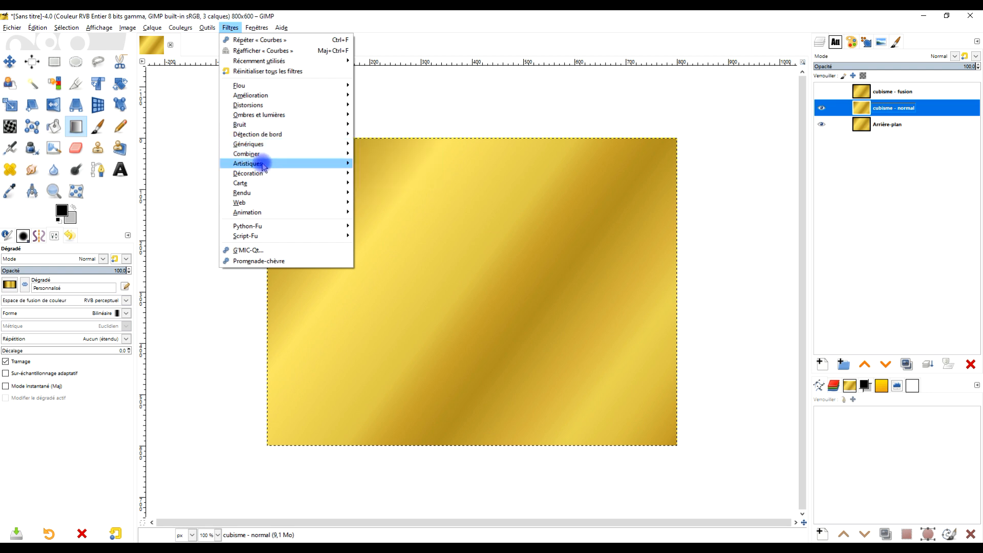
{"action": "mouse_move", "coordinate": [263, 165]}
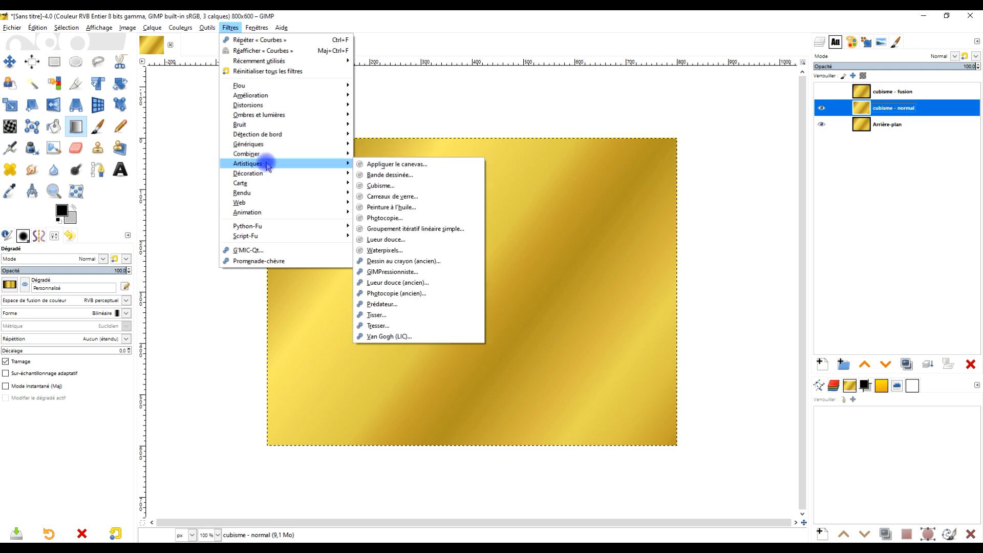
{"action": "left_click", "coordinate": [386, 186]}
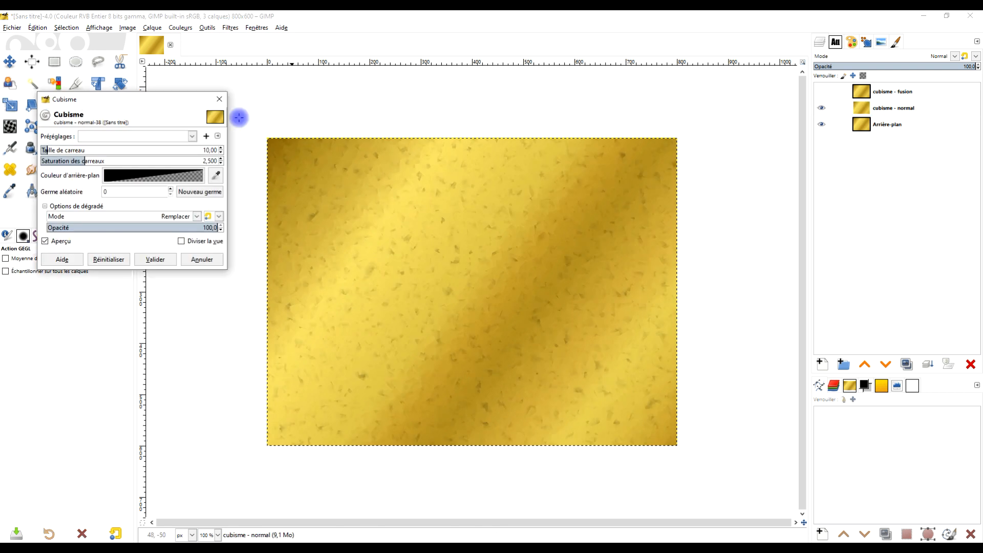
{"action": "left_click", "coordinate": [112, 136]}
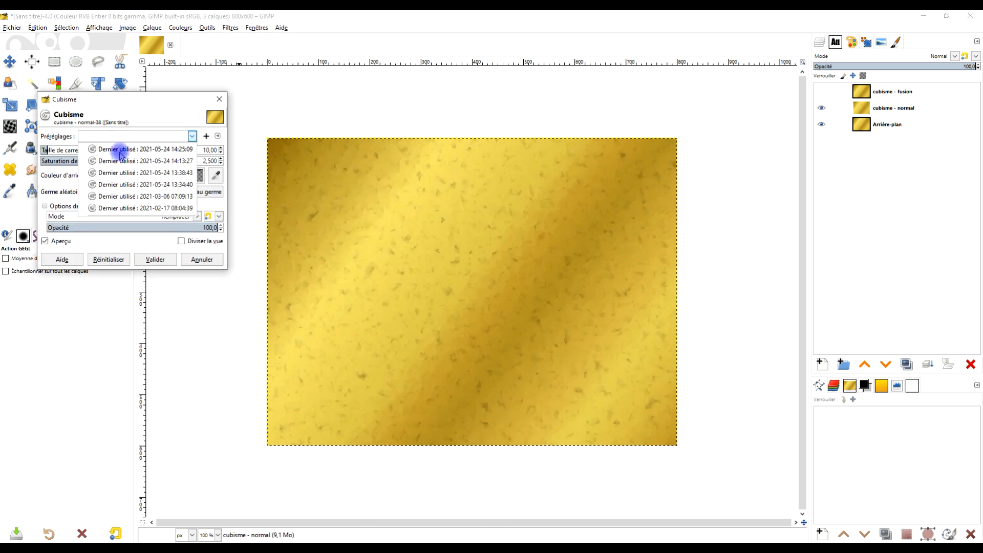
{"action": "left_click", "coordinate": [120, 152]}
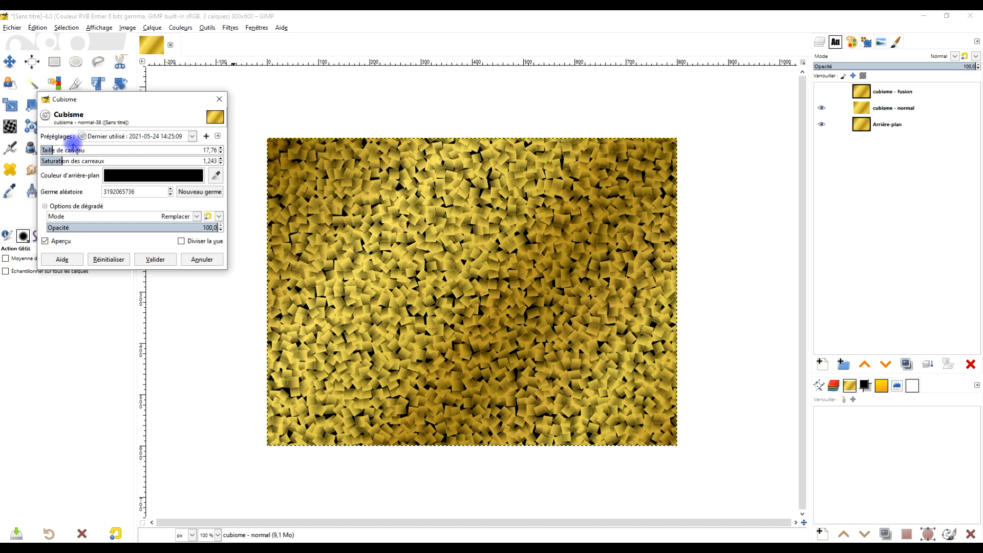
{"action": "left_click", "coordinate": [221, 153]}
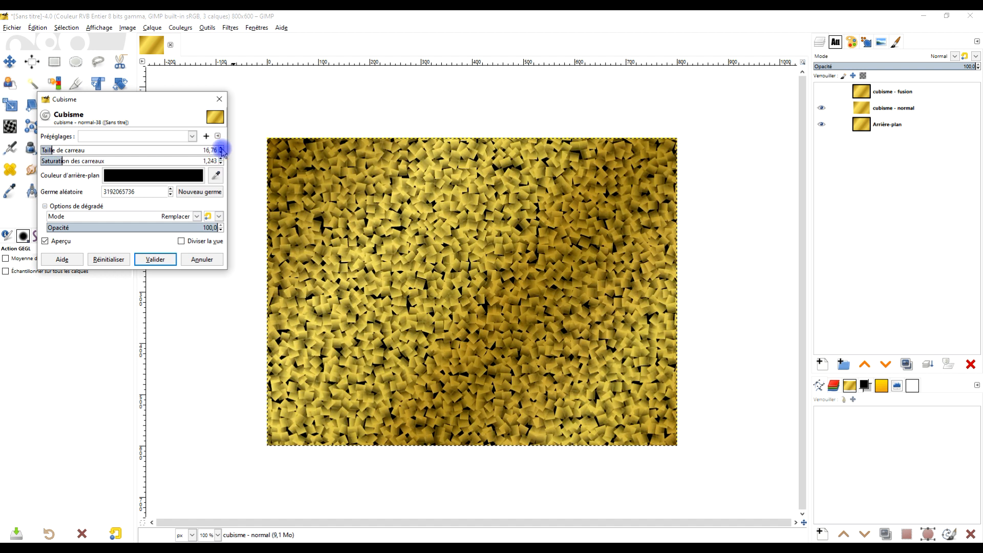
{"action": "left_click", "coordinate": [221, 148]}
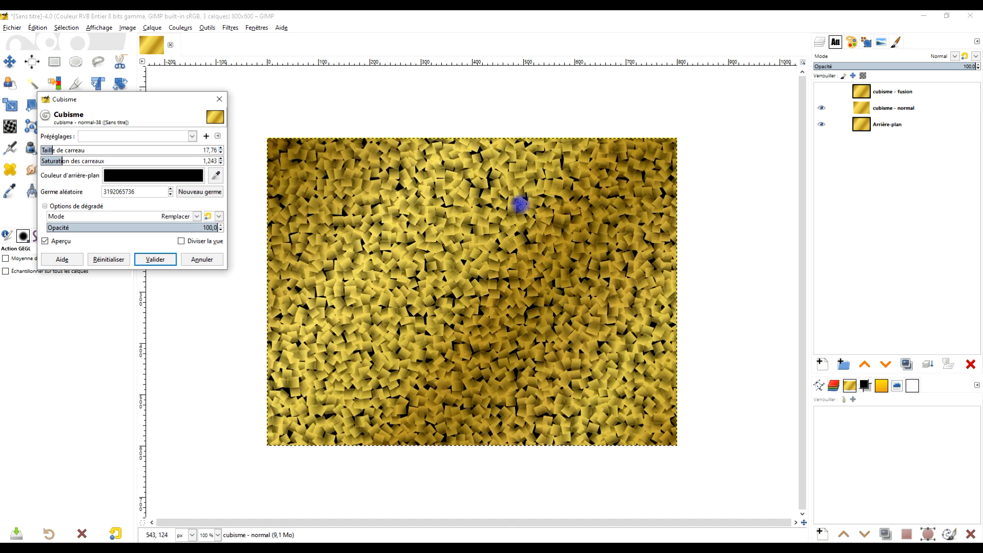
{"action": "left_click", "coordinate": [153, 260]}
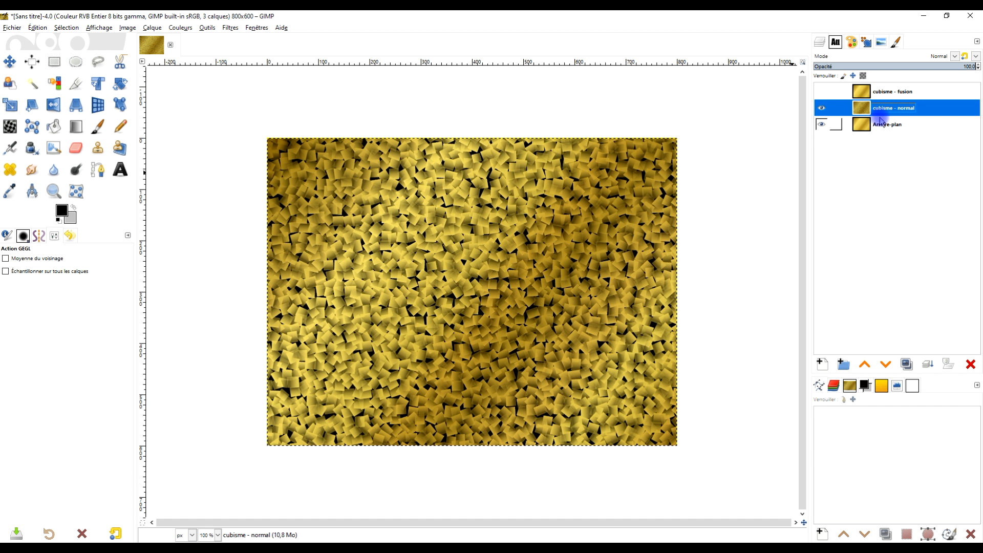
Show the "cubisme - fusion" layer and repeat the Cubisme filter on it with the same settings
{"action": "left_click", "coordinate": [825, 92]}
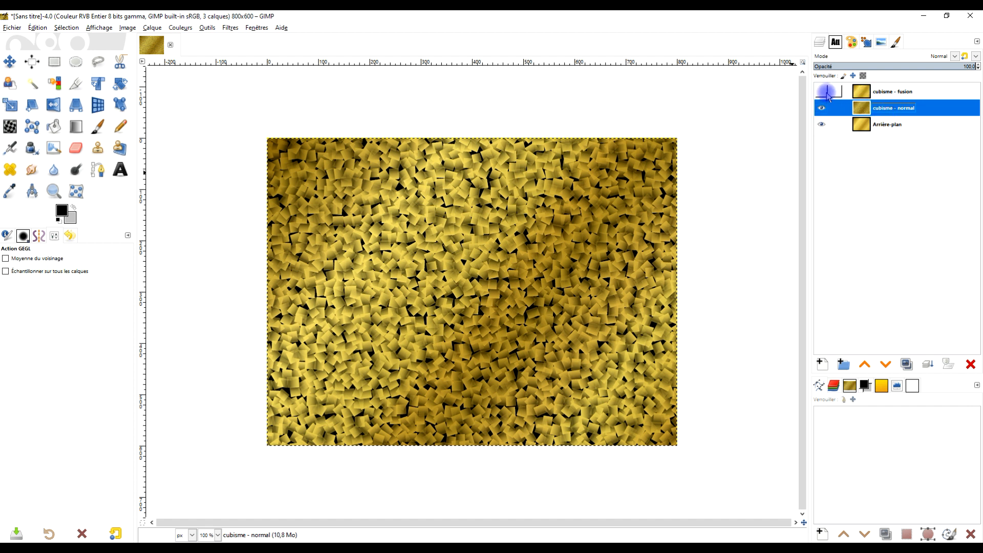
{"action": "left_click", "coordinate": [860, 93]}
{"action": "left_click", "coordinate": [903, 94]}
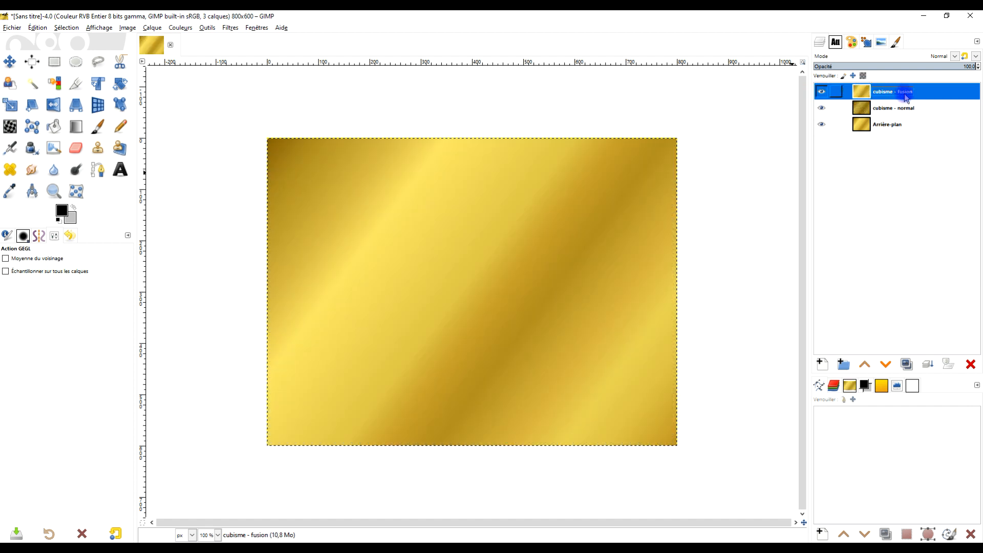
{"action": "left_click", "coordinate": [230, 28]}
{"action": "left_click", "coordinate": [248, 39]}
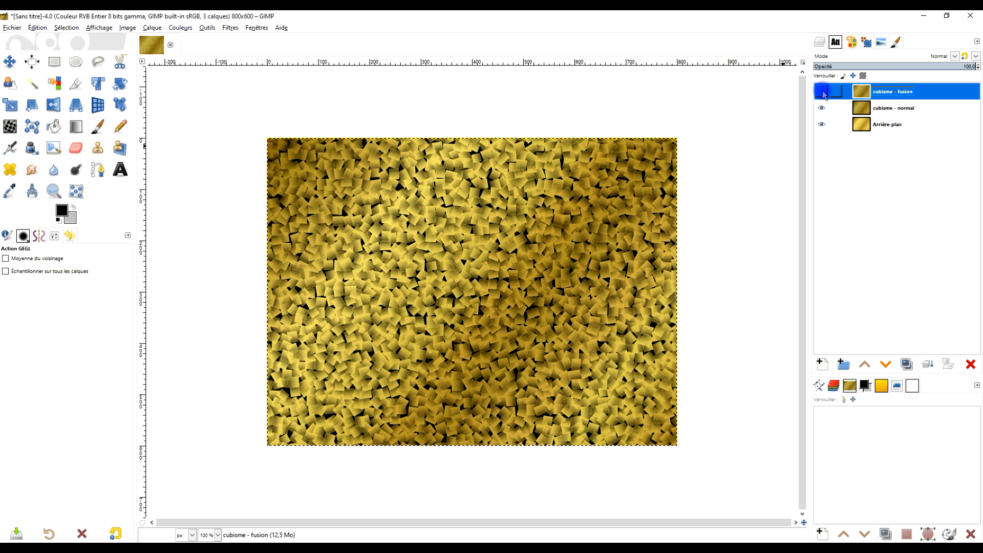
Set "cubisme - fusion" to Fusion de grain mode at 78.9 opacity and flip it both horizontally and vertically
{"action": "left_click", "coordinate": [932, 57]}
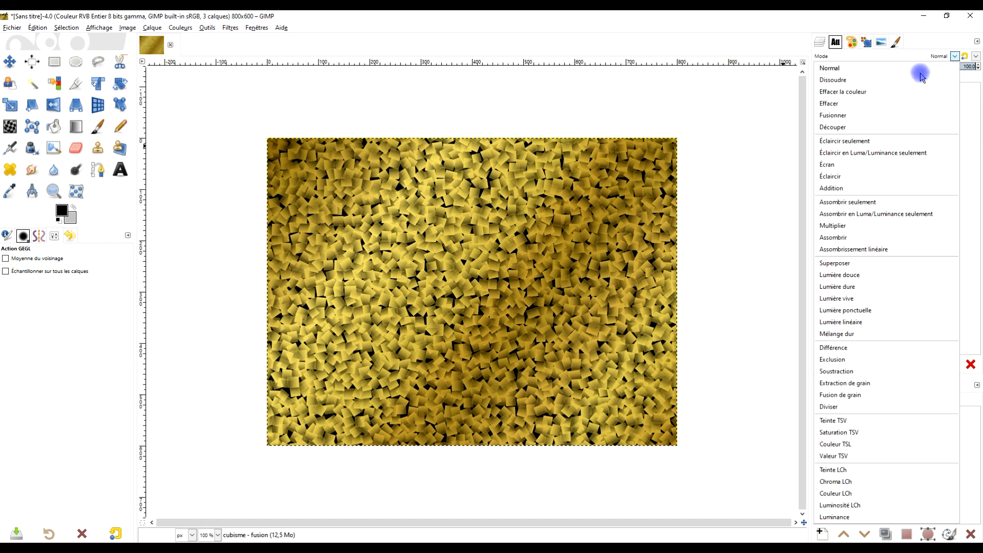
{"action": "left_click", "coordinate": [861, 396]}
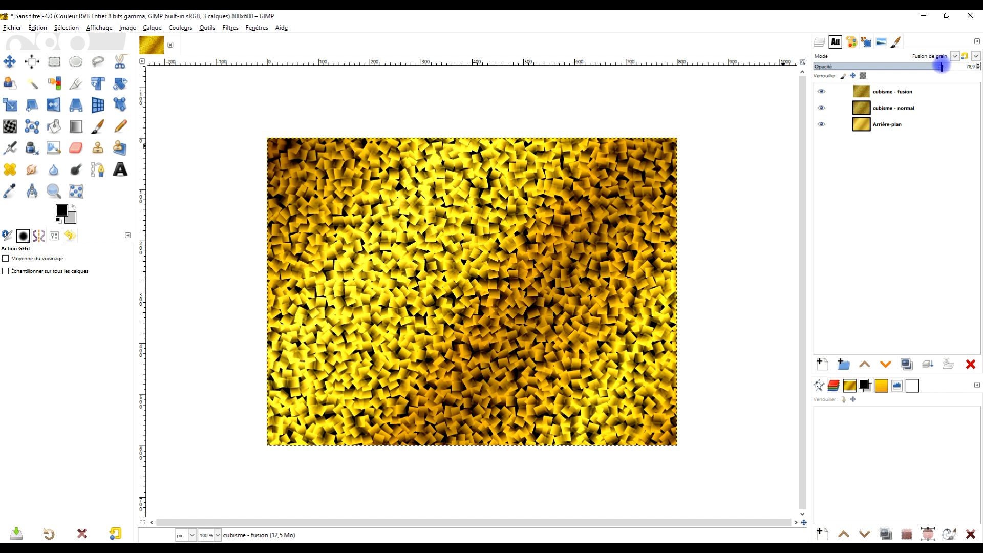
{"action": "left_click", "coordinate": [53, 106]}
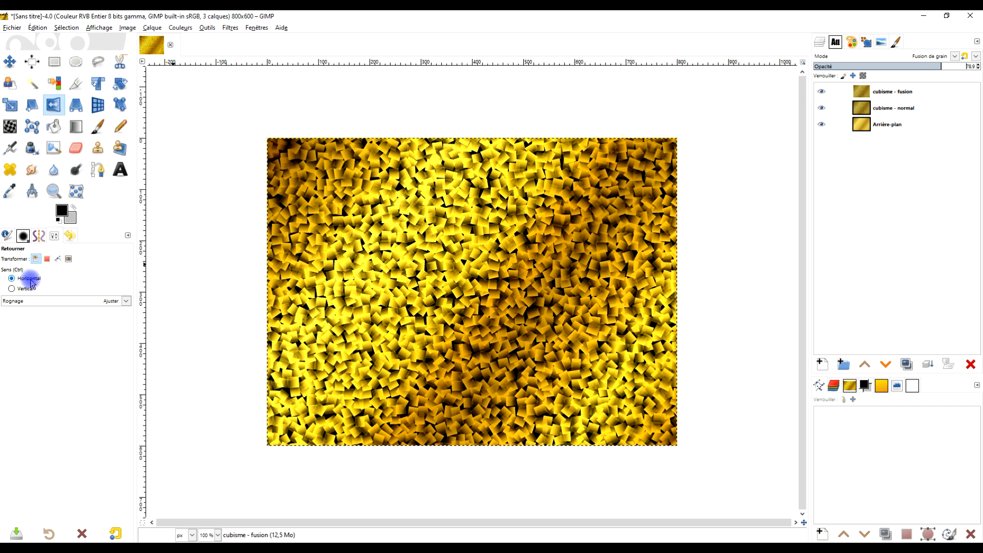
{"action": "left_click", "coordinate": [480, 266]}
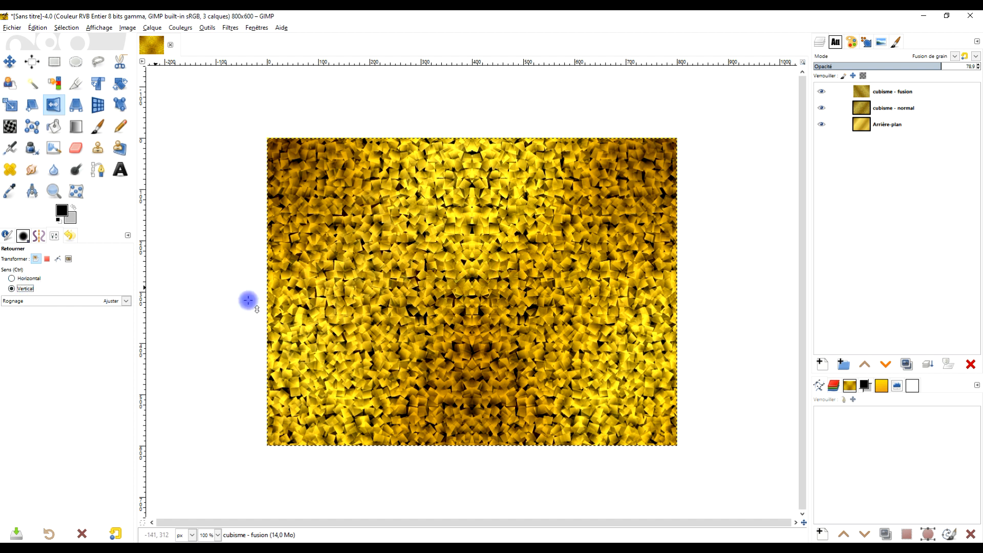
{"action": "left_click", "coordinate": [486, 270]}
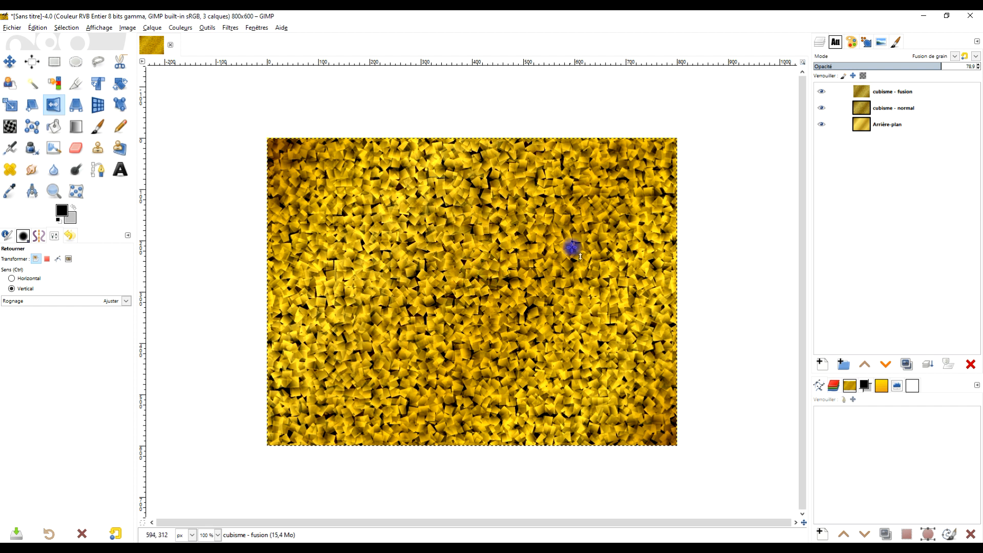
{"action": "left_click", "coordinate": [929, 102]}
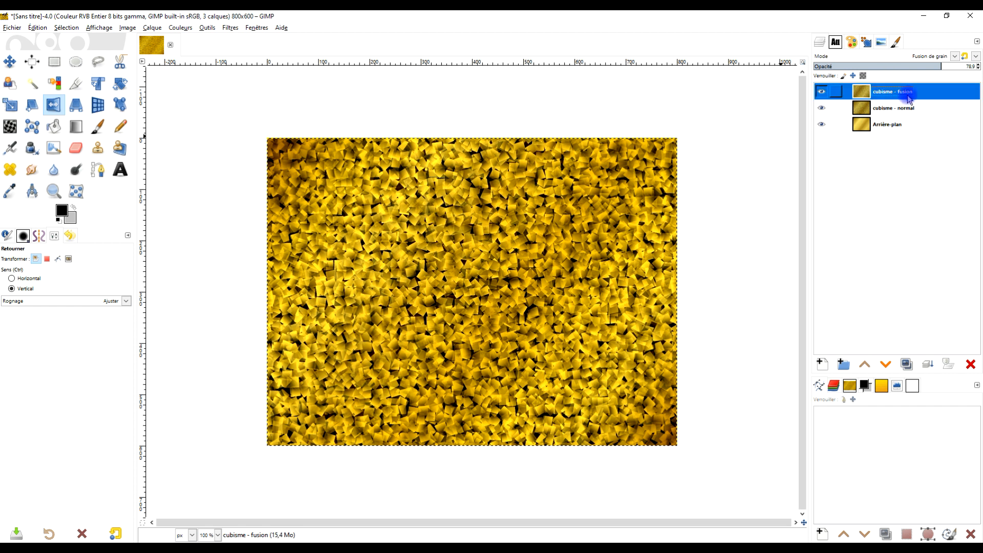
{"action": "left_click", "coordinate": [230, 29]}
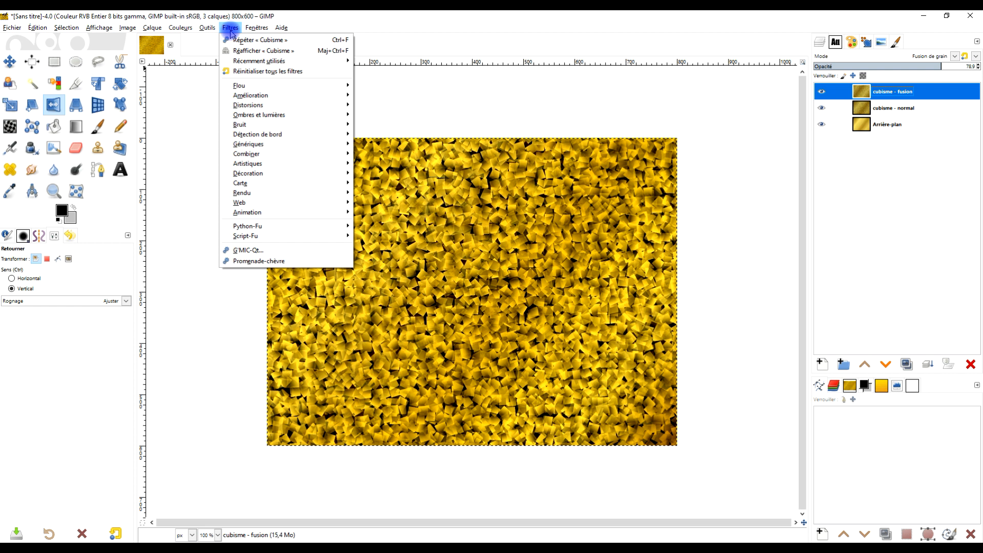
{"action": "mouse_move", "coordinate": [294, 185]}
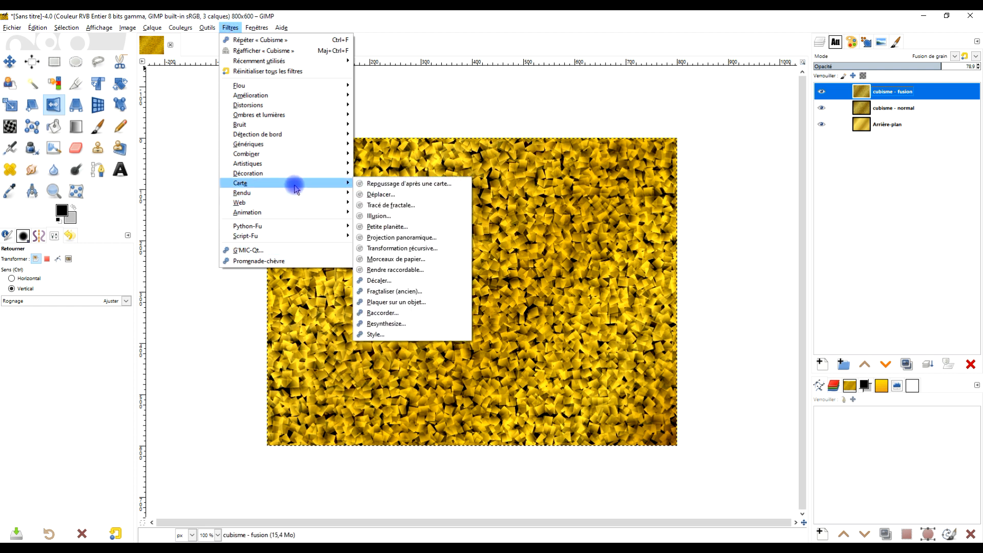
{"action": "left_click", "coordinate": [404, 183]}
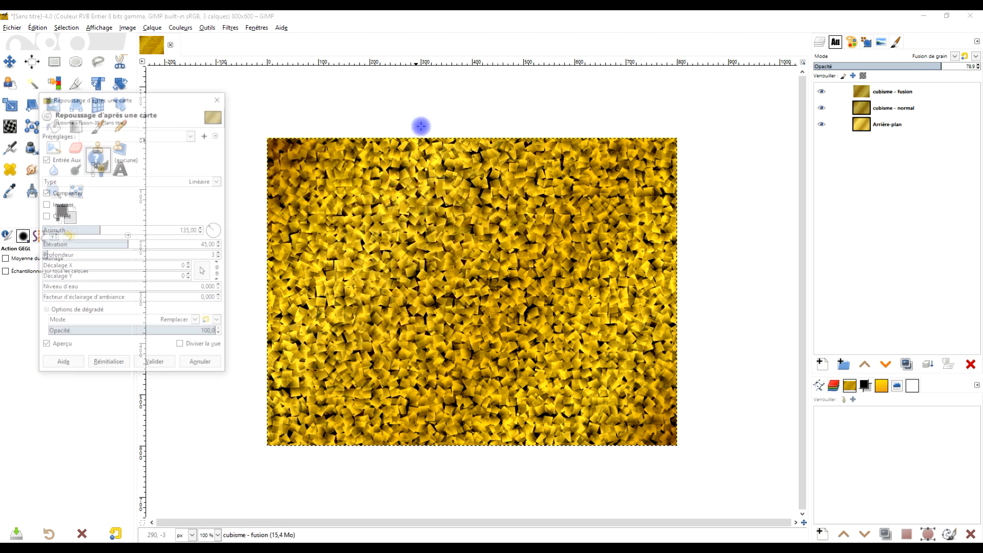
{"action": "left_click", "coordinate": [97, 162]}
{"action": "left_click", "coordinate": [229, 241]}
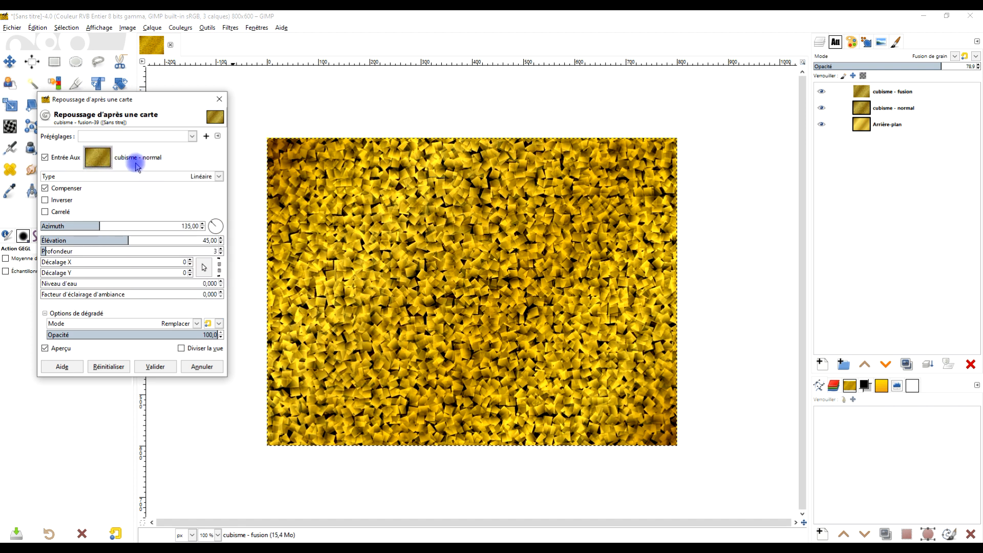
{"action": "left_click", "coordinate": [132, 136]}
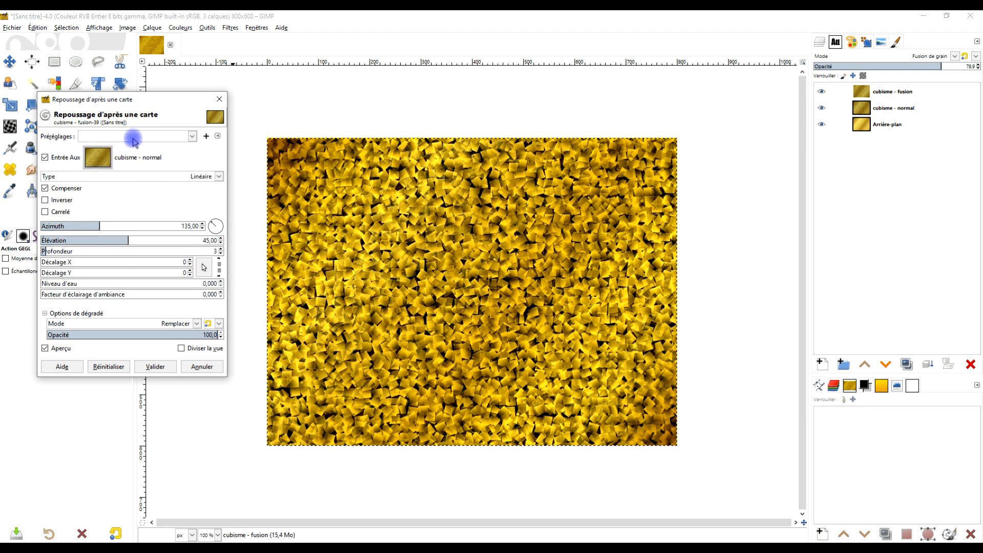
{"action": "left_click", "coordinate": [128, 150]}
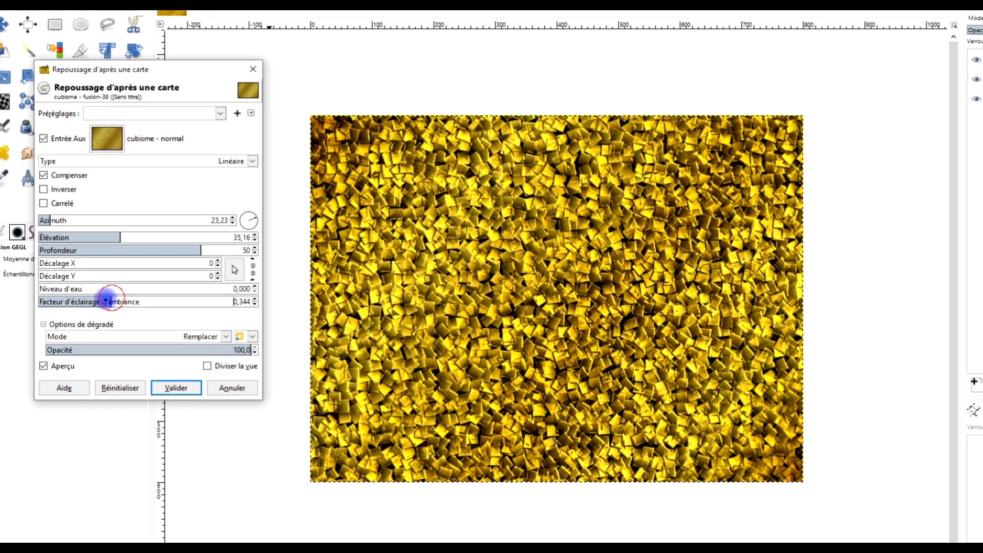
Try an ambient lighting factor of 0.254, a depth of 57 and an azimuth of 51.10 for the bump map
{"action": "mouse_move", "coordinate": [102, 297]}
{"action": "left_mouse_down"}
{"action": "mouse_move", "coordinate": [42, 303]}
{"action": "mouse_move", "coordinate": [208, 309]}
{"action": "mouse_move", "coordinate": [100, 313]}
{"action": "left_mouse_up"}
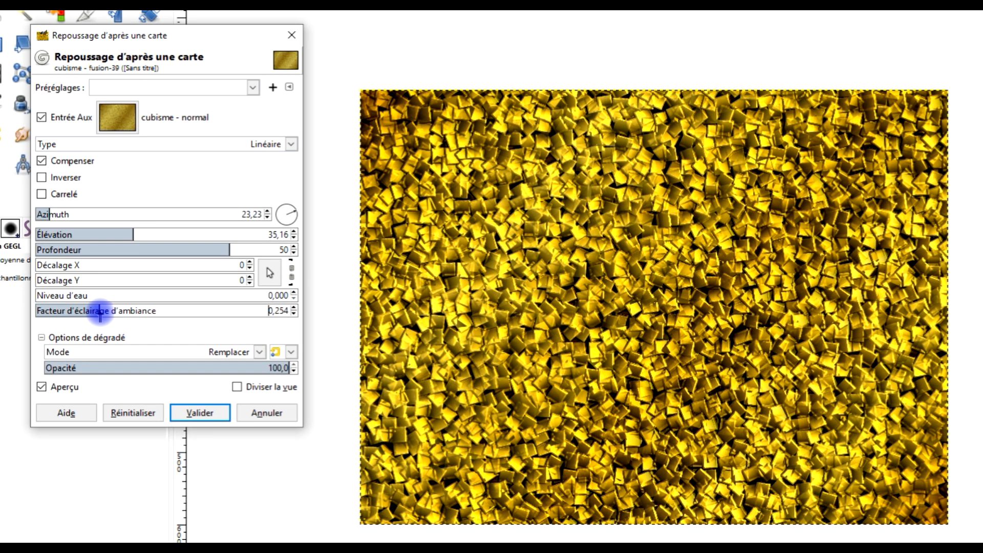
{"action": "left_click_drag", "start_coordinate": [208, 247], "coordinate": [256, 247]}
{"action": "left_click_drag", "start_coordinate": [43, 214], "coordinate": [67, 215]}
{"action": "mouse_move", "coordinate": [140, 229]}
{"action": "left_mouse_down"}
{"action": "mouse_move", "coordinate": [100, 228]}
{"action": "mouse_move", "coordinate": [151, 236]}
{"action": "mouse_move", "coordinate": [129, 228]}
{"action": "left_mouse_up"}
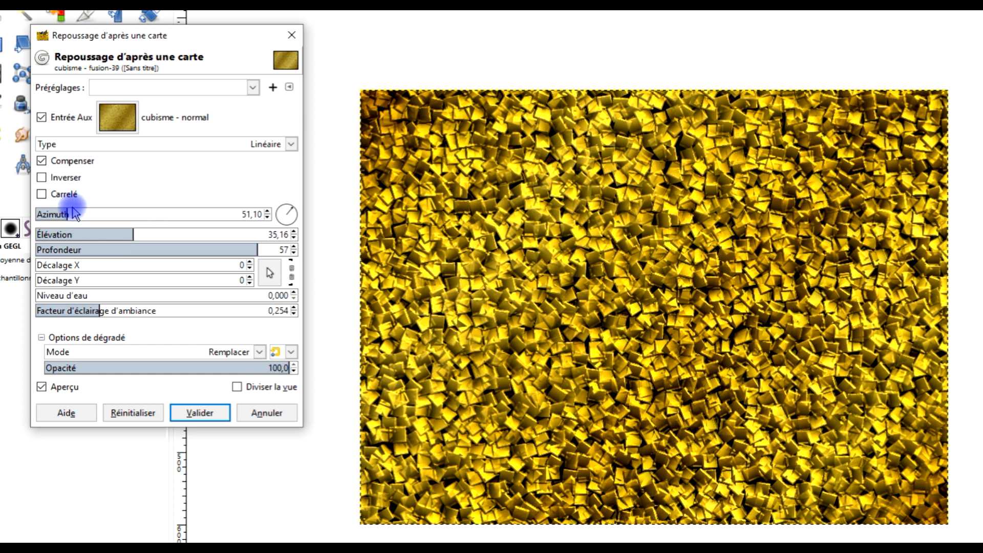
{"action": "left_click", "coordinate": [97, 311]}
{"action": "mouse_move", "coordinate": [97, 310]}
{"action": "left_mouse_down"}
{"action": "mouse_move", "coordinate": [83, 311]}
{"action": "mouse_move", "coordinate": [113, 312]}
{"action": "left_mouse_up"}
{"action": "left_click_drag", "start_coordinate": [65, 214], "coordinate": [62, 214]}
{"action": "left_click", "coordinate": [169, 88]}
{"action": "left_click", "coordinate": [173, 109]}
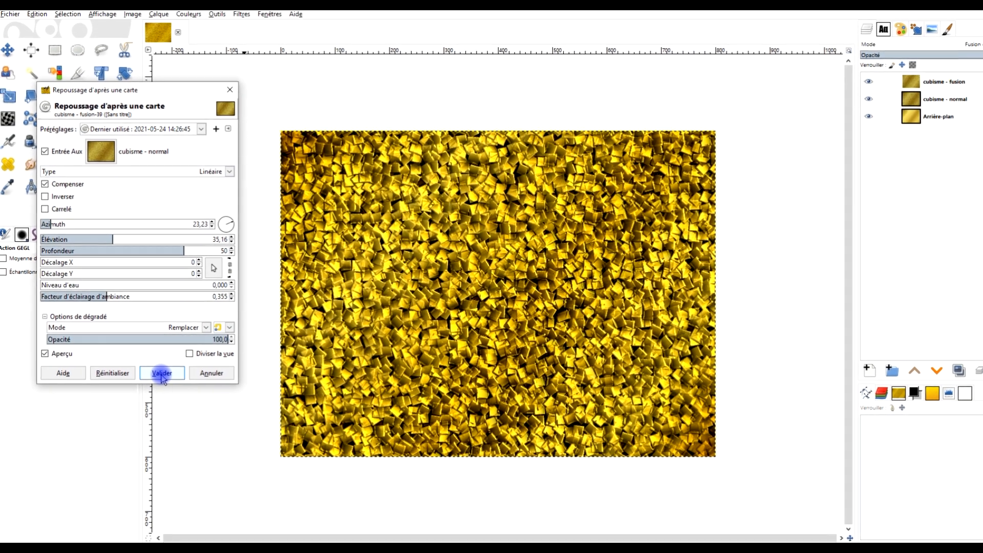
{"action": "left_click", "coordinate": [166, 379]}
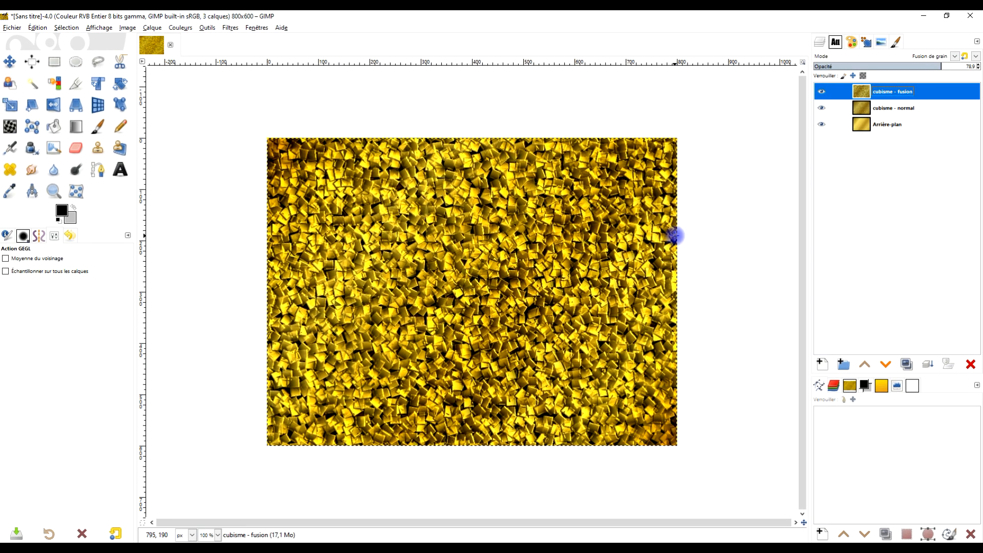
Duplicate the "cubisme - fusion" layer and rename the copy "cubisme - multiplier"
{"action": "left_click", "coordinate": [907, 366]}
{"action": "double_click", "coordinate": [915, 91]}
{"action": "left_click", "coordinate": [916, 91]}
{"action": "left_click_drag", "start_coordinate": [895, 92], "coordinate": [849, 90]}
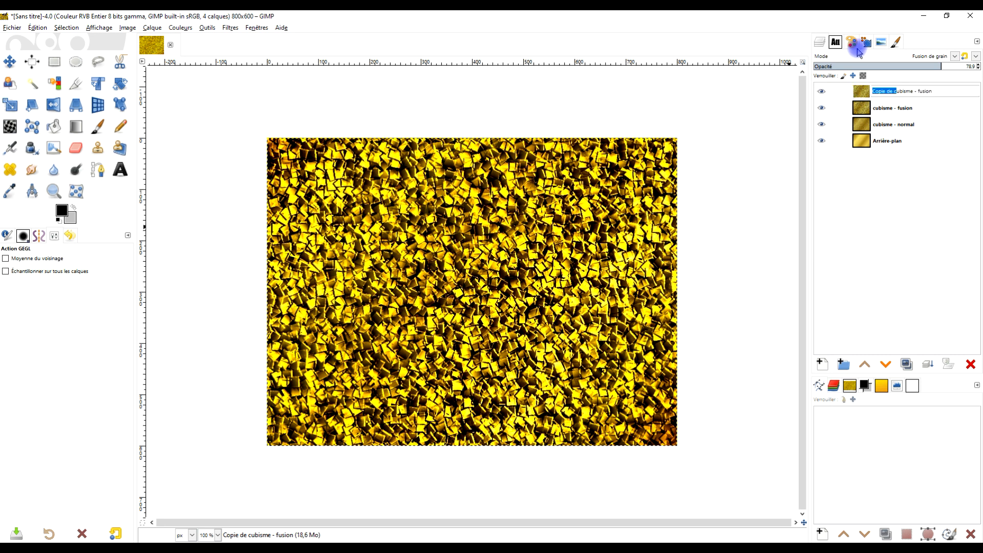
{"action": "key", "text": "Delete"}
{"action": "key", "text": "shift+Left"}
{"action": "key", "text": "shift+Left"}
{"action": "key", "text": "shift+Left"}
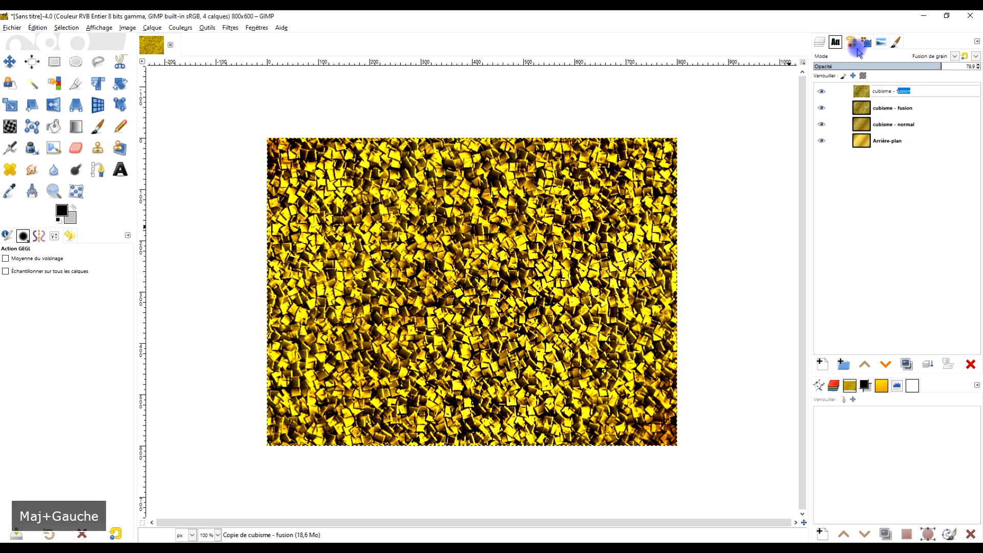
{"action": "type", "text": "mul"}
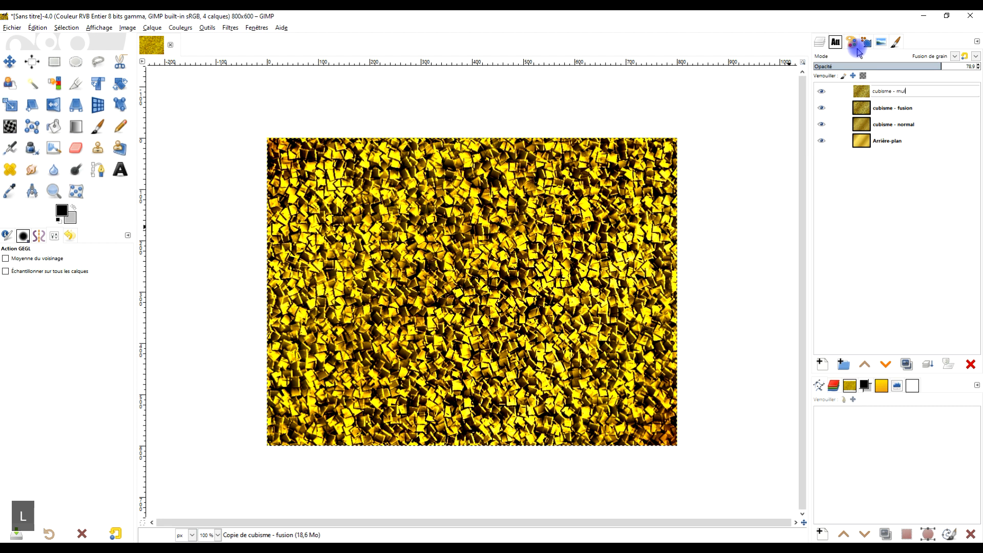
{"action": "type", "text": "tiplier"}
{"action": "key", "text": "Return"}
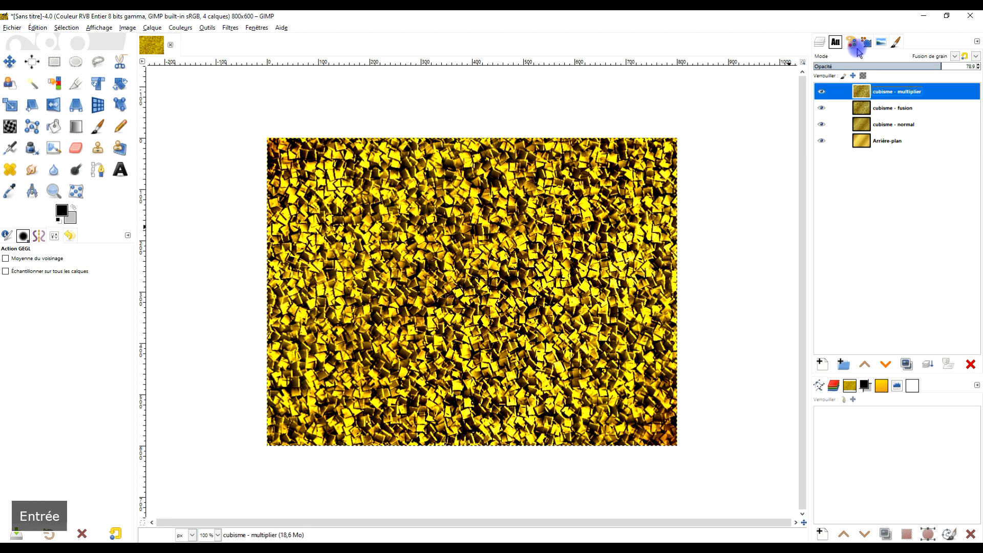
Set "cubisme - multiplier" to Multiplier mode and create a new layer above it from the visible image
{"action": "left_click", "coordinate": [931, 57]}
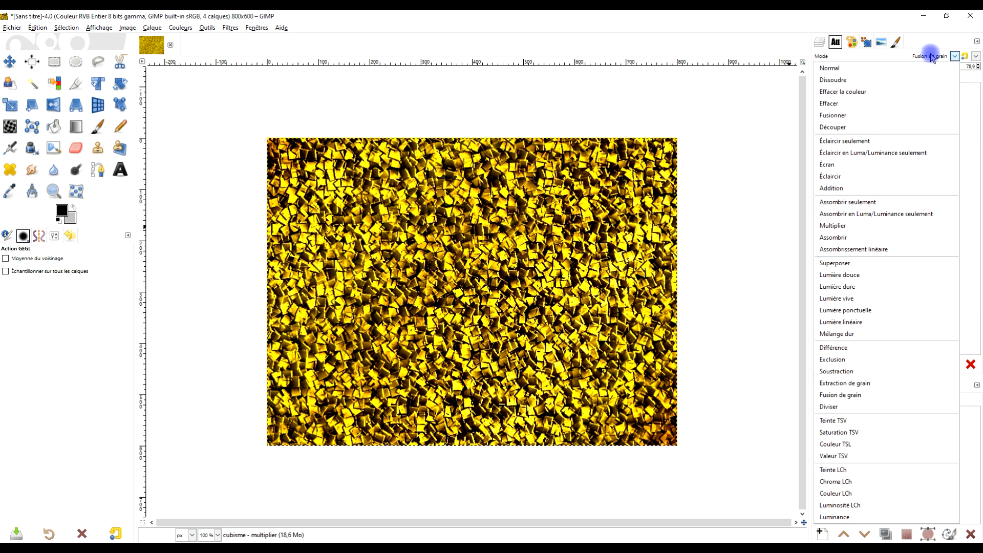
{"action": "left_click", "coordinate": [842, 228]}
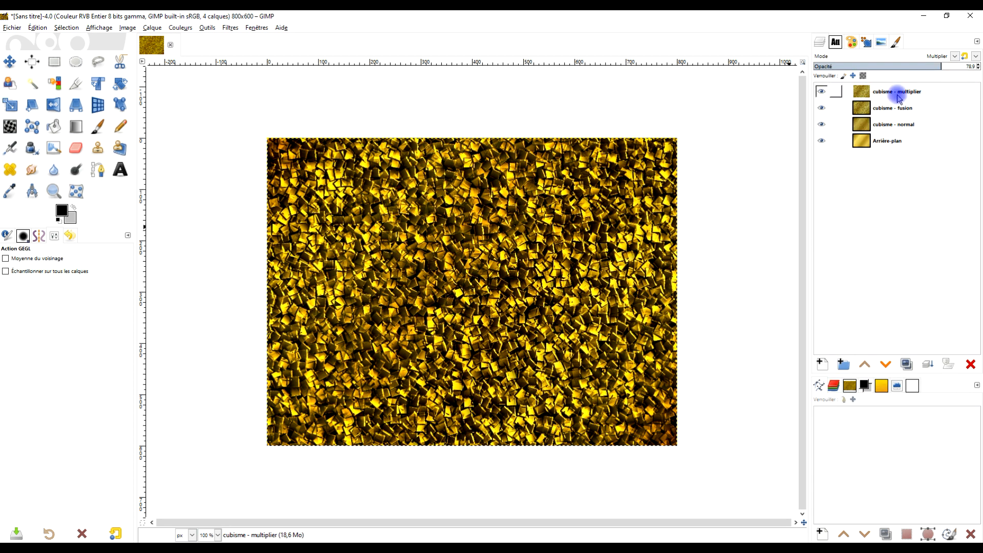
{"action": "left_click", "coordinate": [922, 91]}
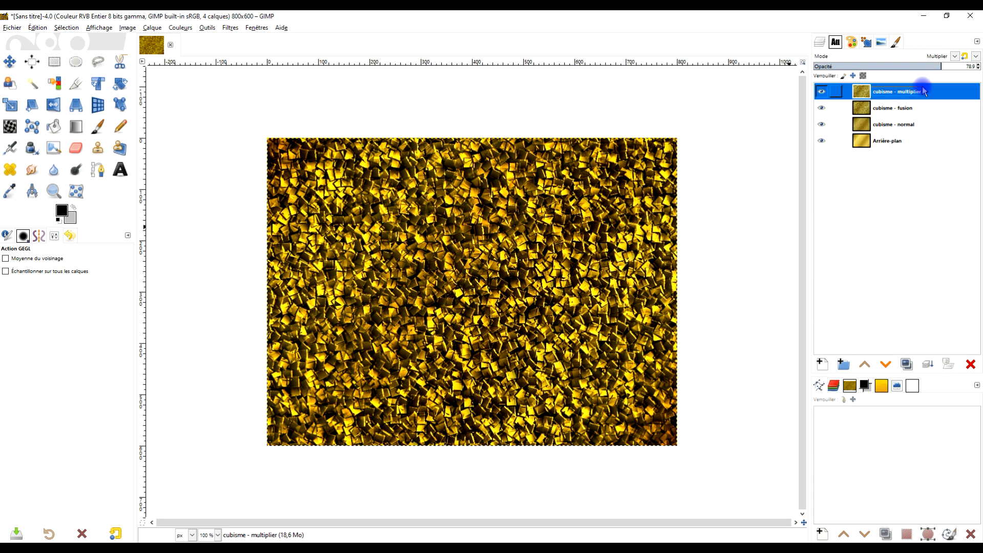
{"action": "right_click", "coordinate": [864, 92]}
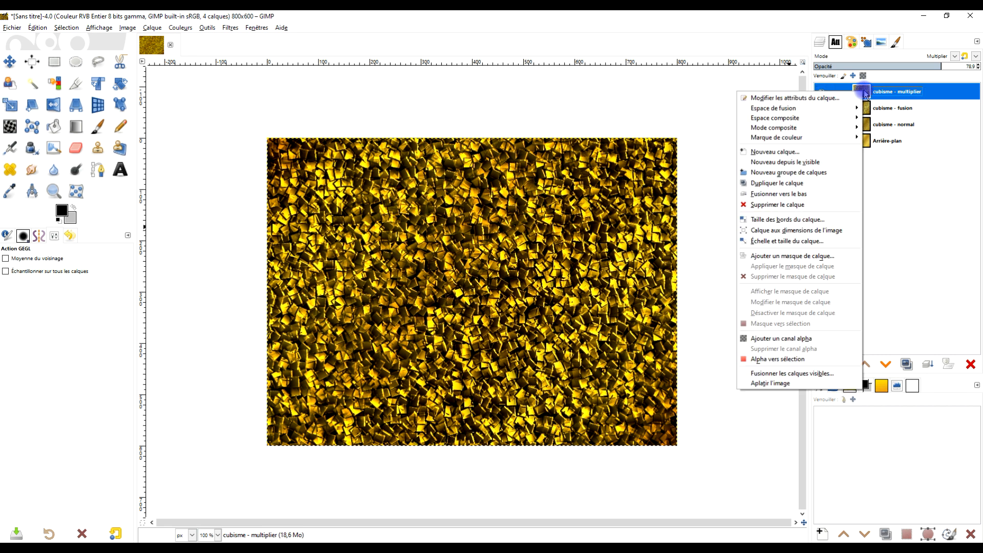
{"action": "left_click", "coordinate": [808, 162]}
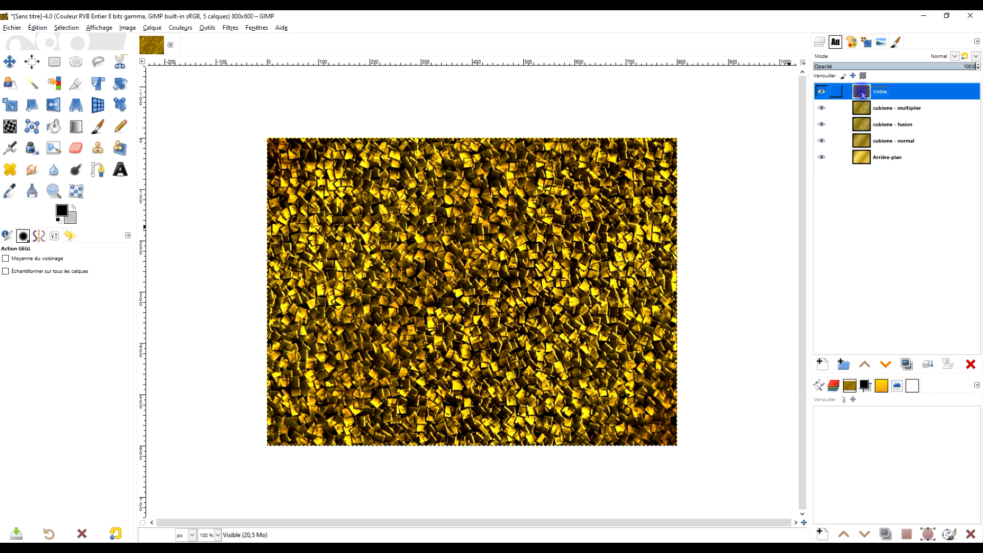
Desaturate the Visible layer with the Luminosité (TSL) mode and set its blend mode to Éclaircir
{"action": "left_click", "coordinate": [186, 30]}
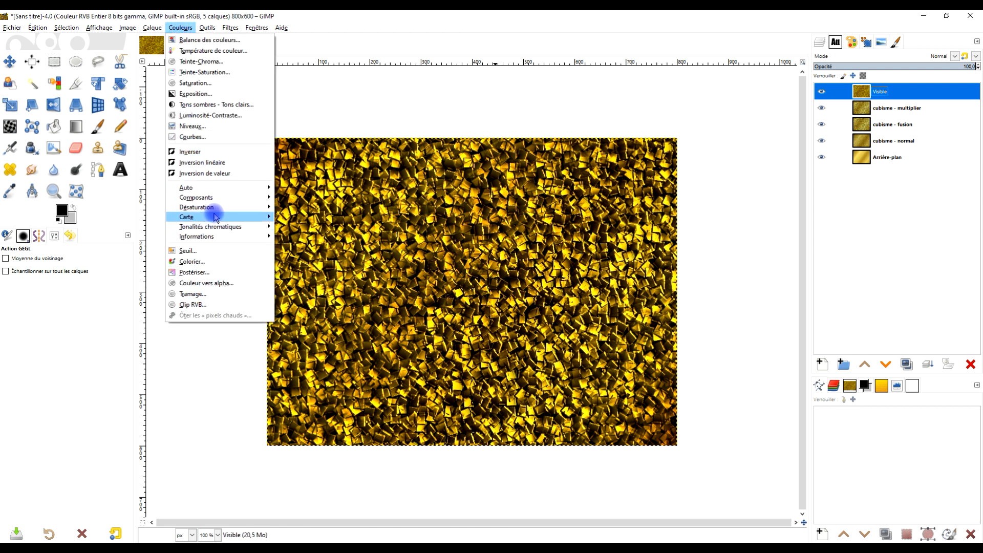
{"action": "mouse_move", "coordinate": [219, 212]}
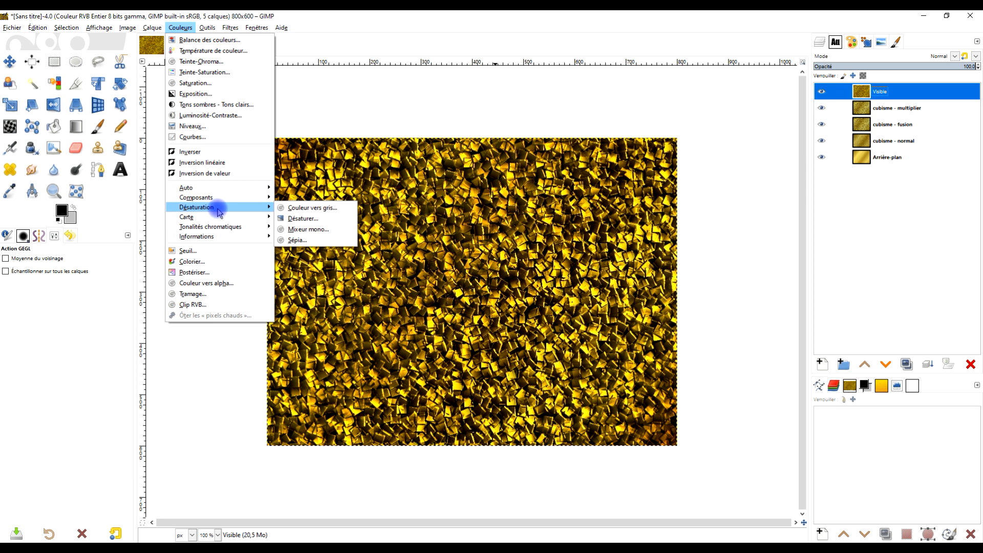
{"action": "left_click", "coordinate": [299, 218]}
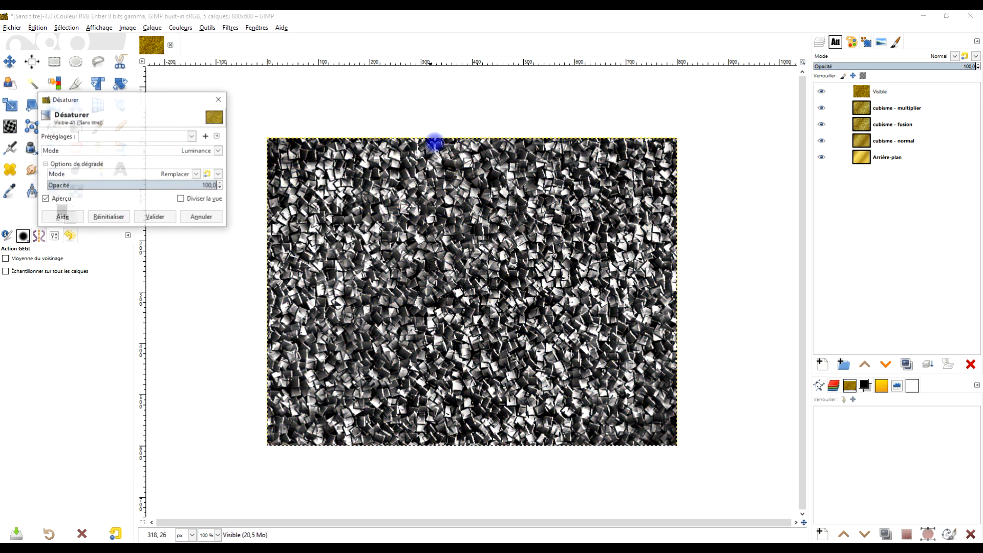
{"action": "left_click", "coordinate": [152, 154]}
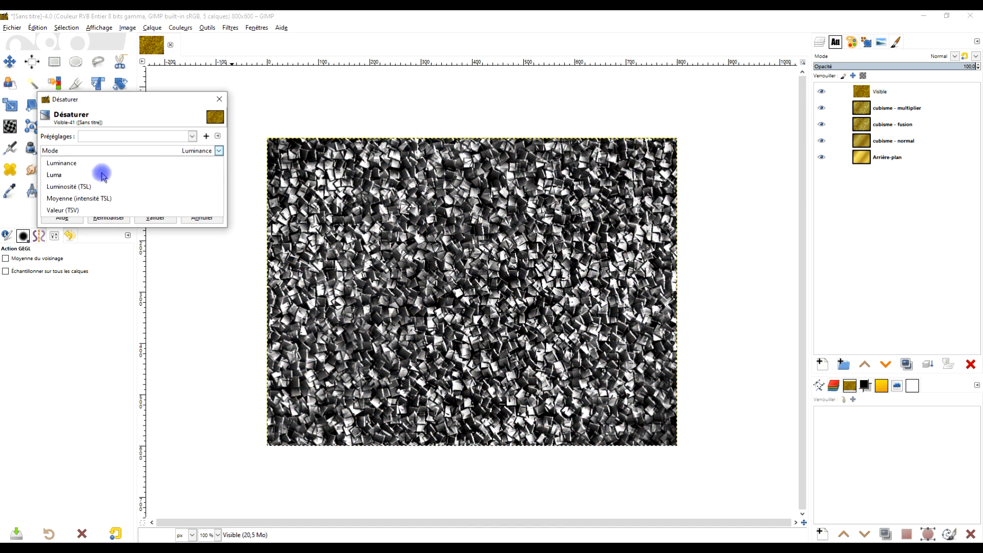
{"action": "left_click", "coordinate": [64, 187]}
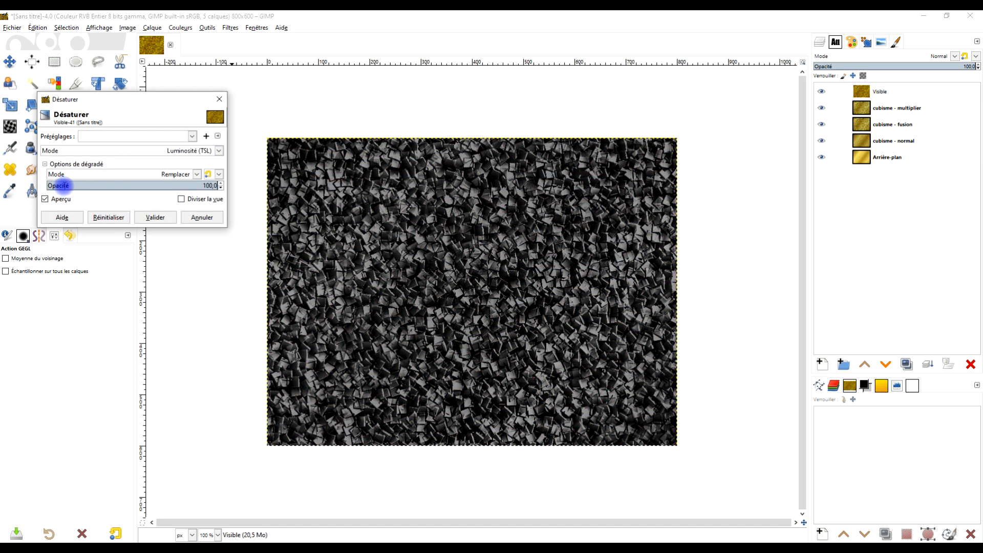
{"action": "left_click", "coordinate": [156, 217]}
{"action": "left_click", "coordinate": [932, 57]}
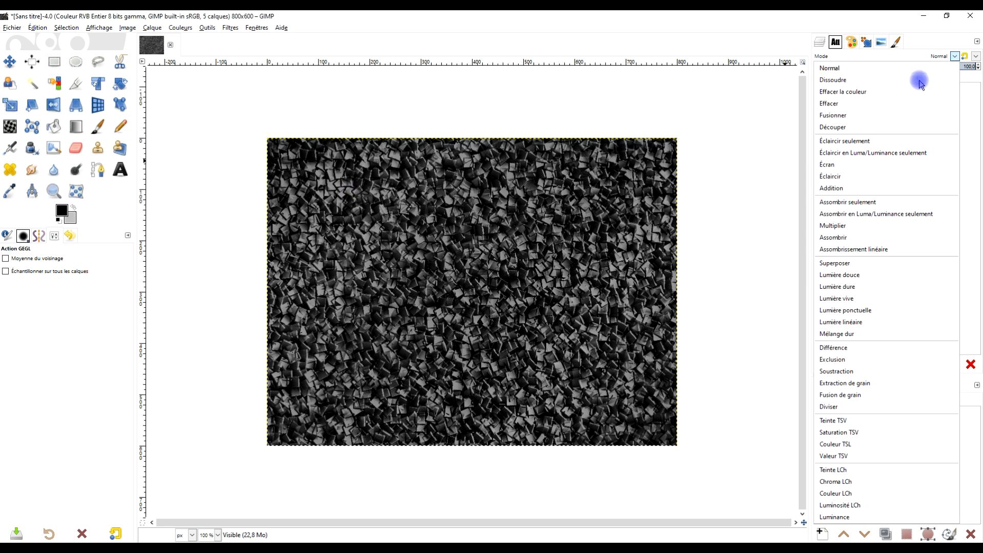
{"action": "left_click", "coordinate": [863, 177]}
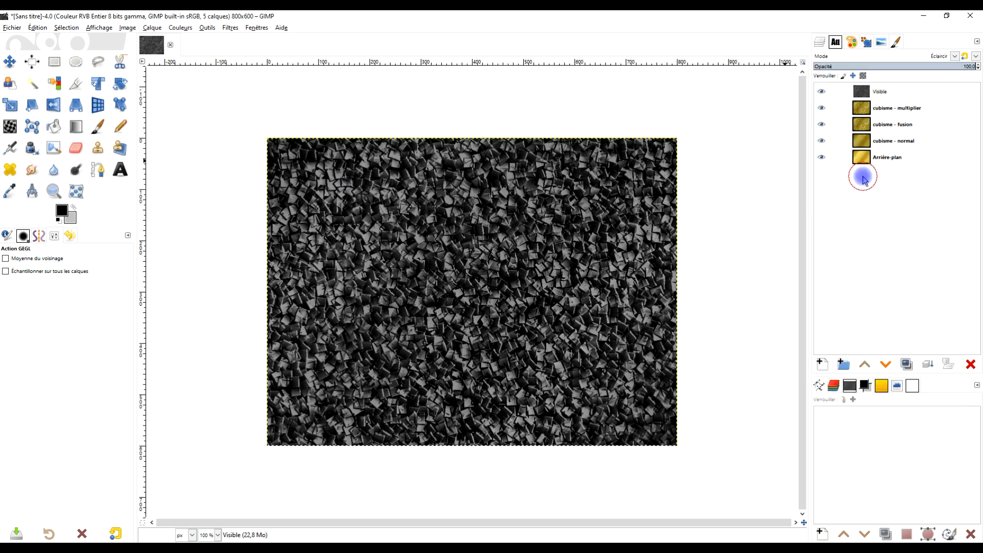
Start a Curves adjustment on the Visible layer and shape the Valeur curve with points at about 74→54 and 137→161
{"action": "left_click", "coordinate": [181, 29]}
{"action": "left_click", "coordinate": [201, 138]}
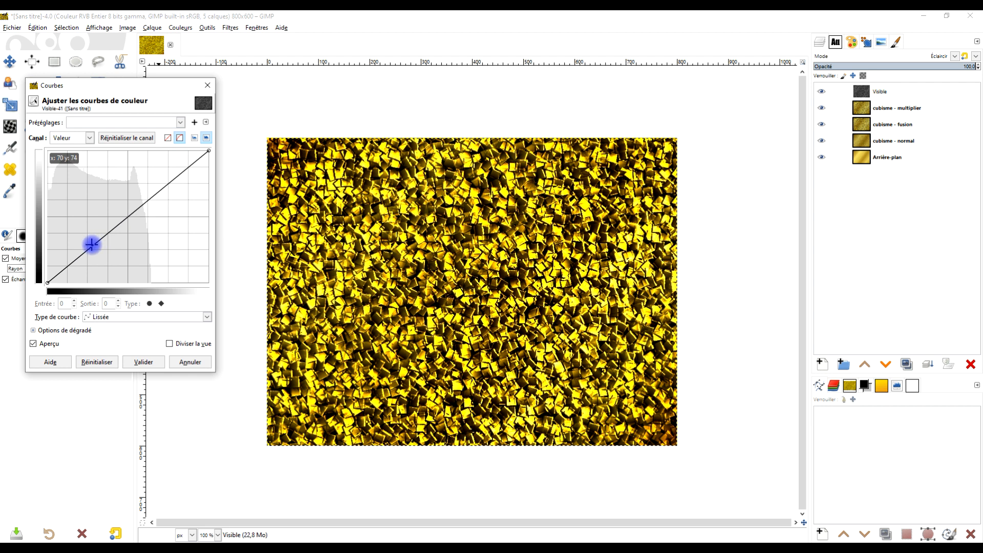
{"action": "left_click_drag", "start_coordinate": [92, 246], "coordinate": [95, 255]}
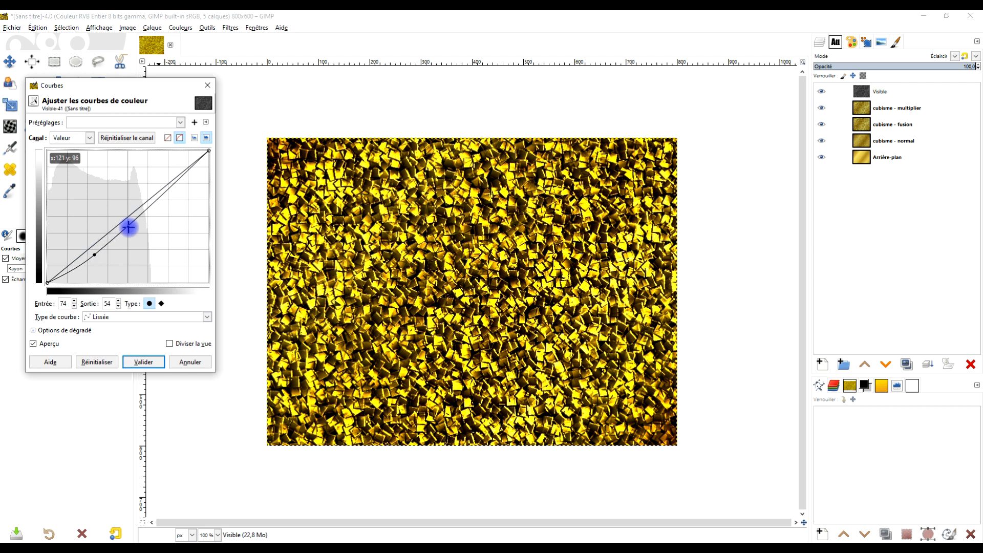
{"action": "left_click_drag", "start_coordinate": [136, 219], "coordinate": [136, 199]}
Reshape the Rouge curve, raising the shadows at about 82→116 and lowering the highlights at about 168→151
{"action": "left_click_drag", "start_coordinate": [60, 137], "coordinate": [66, 163]}
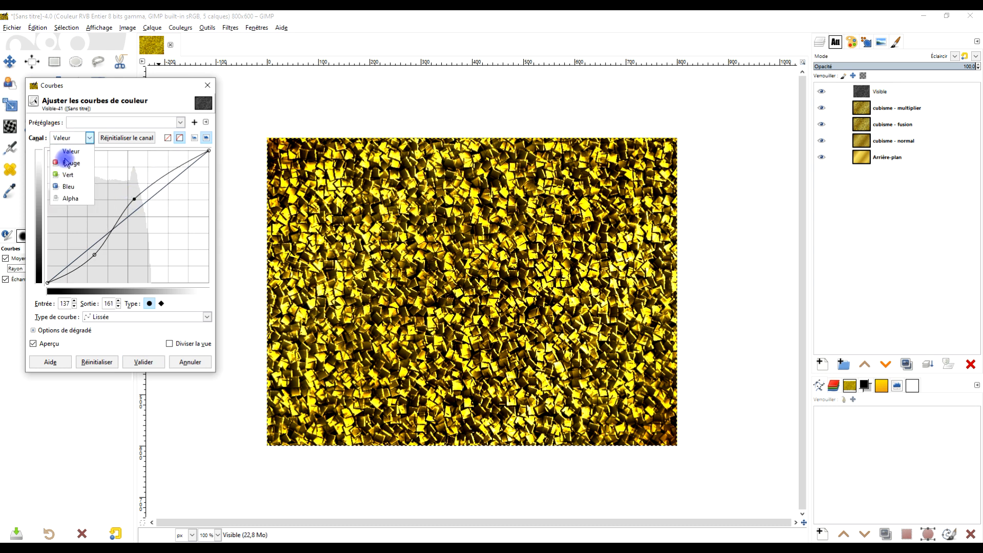
{"action": "left_click", "coordinate": [70, 165]}
{"action": "left_click_drag", "start_coordinate": [103, 235], "coordinate": [98, 222]}
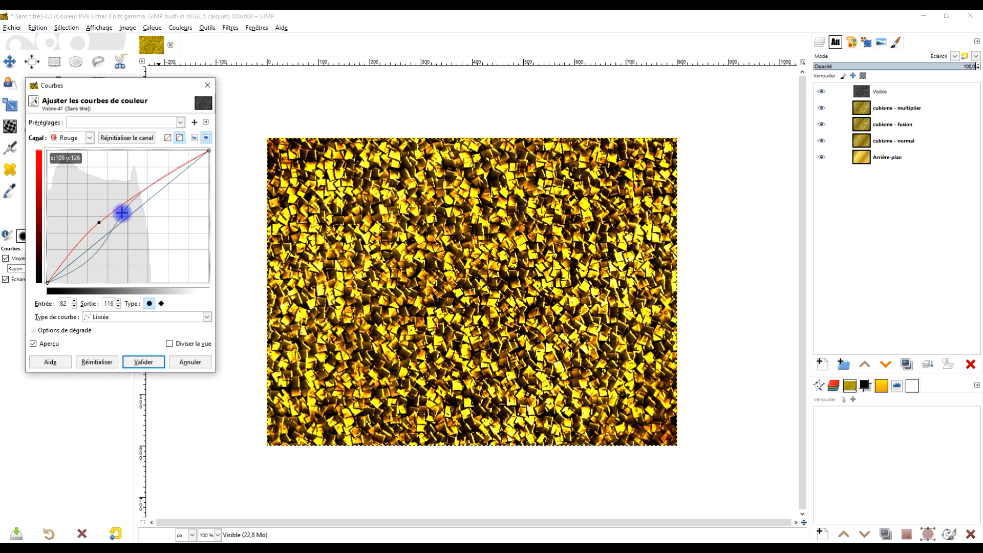
{"action": "left_click_drag", "start_coordinate": [147, 187], "coordinate": [150, 218]}
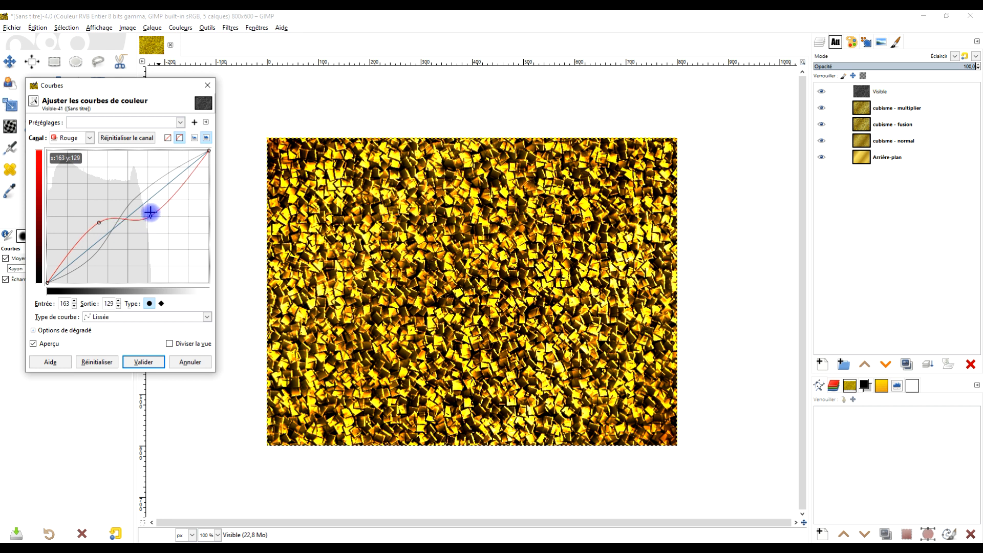
Bend the Vert curve with a raised shadow point at about 70→91 and a slightly lowered highlight point
{"action": "left_click", "coordinate": [77, 140]}
{"action": "left_click", "coordinate": [70, 175]}
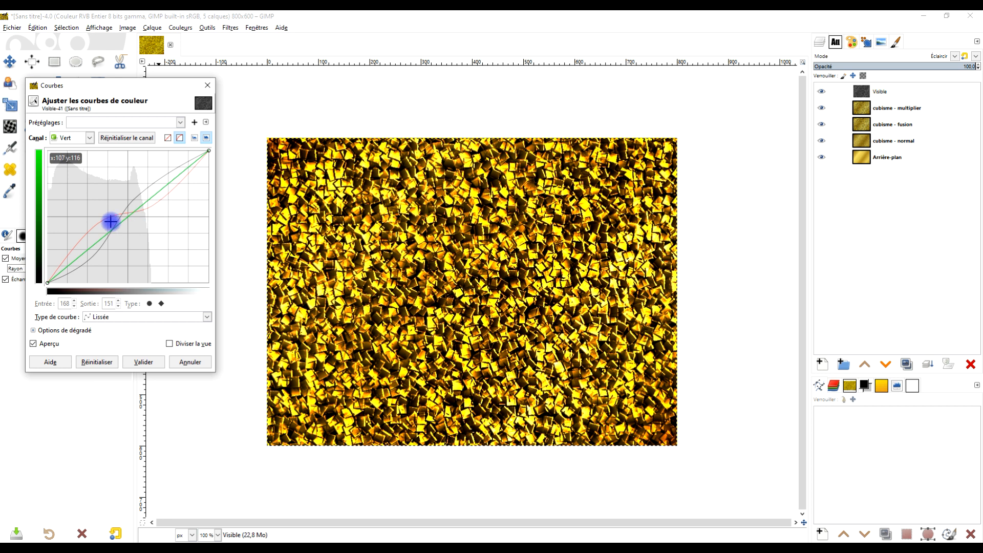
{"action": "mouse_move", "coordinate": [97, 242]}
{"action": "left_mouse_down"}
{"action": "mouse_move", "coordinate": [96, 202]}
{"action": "mouse_move", "coordinate": [97, 250]}
{"action": "left_mouse_up"}
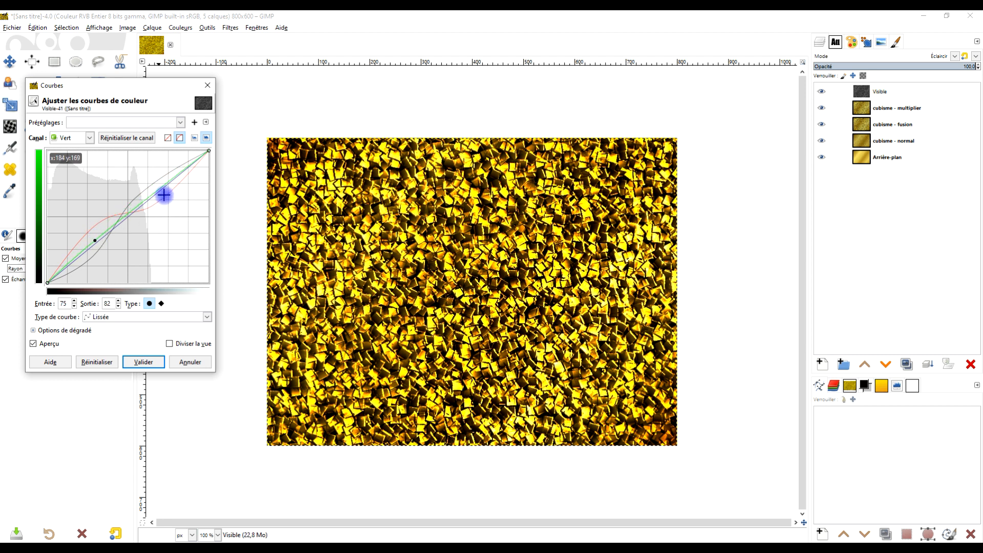
{"action": "mouse_move", "coordinate": [163, 201]}
{"action": "left_mouse_down"}
{"action": "mouse_move", "coordinate": [165, 225]}
{"action": "mouse_move", "coordinate": [160, 162]}
{"action": "mouse_move", "coordinate": [129, 183]}
{"action": "mouse_move", "coordinate": [162, 202]}
{"action": "left_mouse_up"}
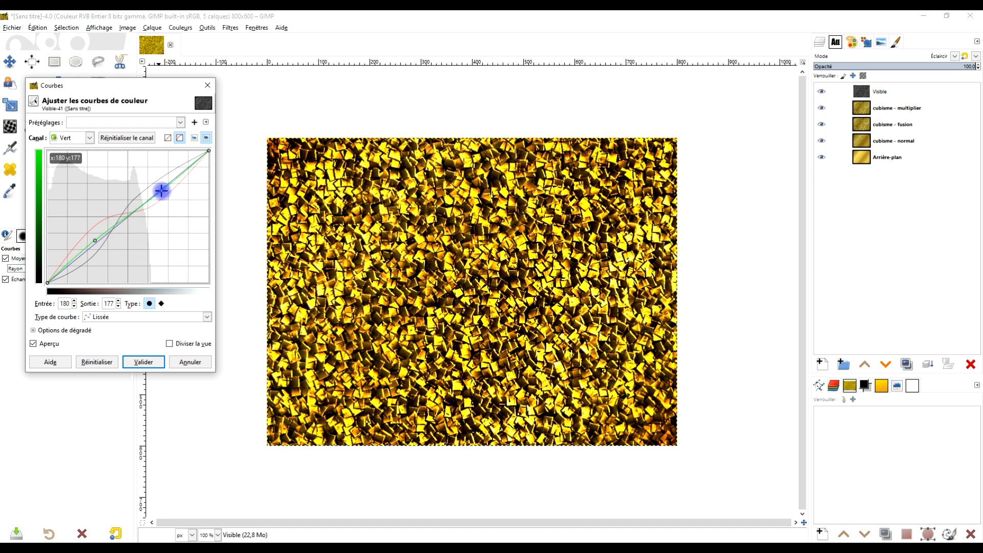
{"action": "left_click_drag", "start_coordinate": [92, 231], "coordinate": [91, 236]}
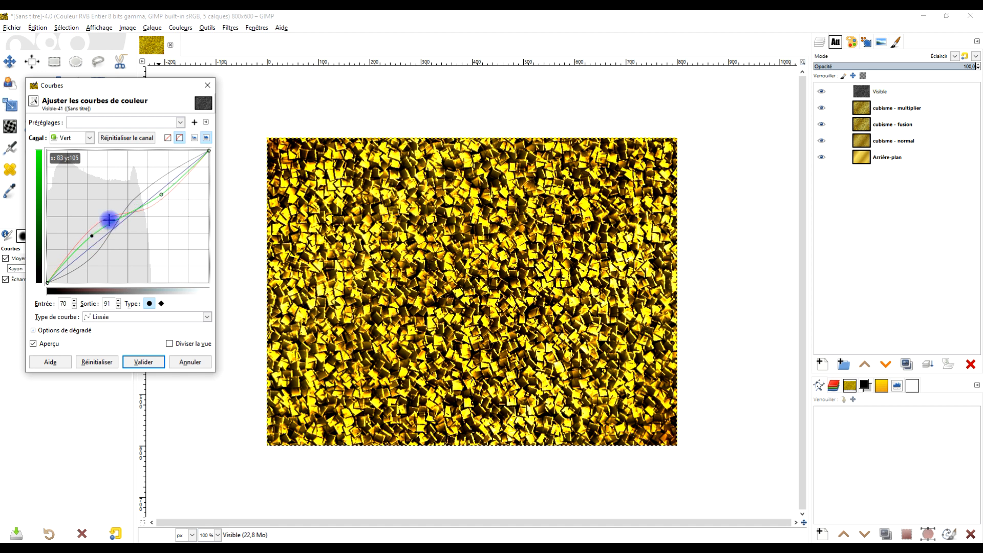
Raise the Bleu curve strongly in the shadows at about 36→106 and add a highlight point at about 163→185
{"action": "left_click", "coordinate": [71, 142]}
{"action": "left_click", "coordinate": [66, 186]}
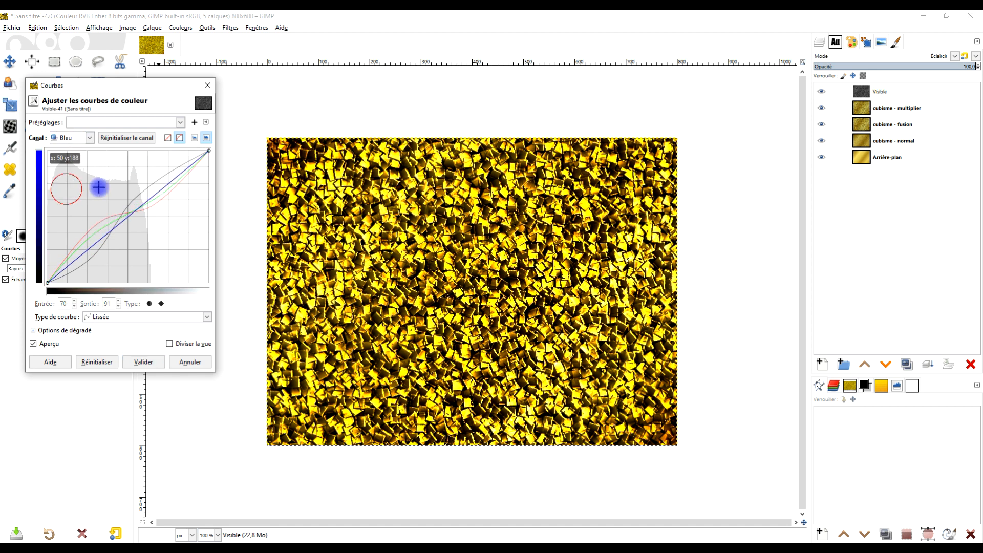
{"action": "left_click_drag", "start_coordinate": [93, 246], "coordinate": [86, 214]}
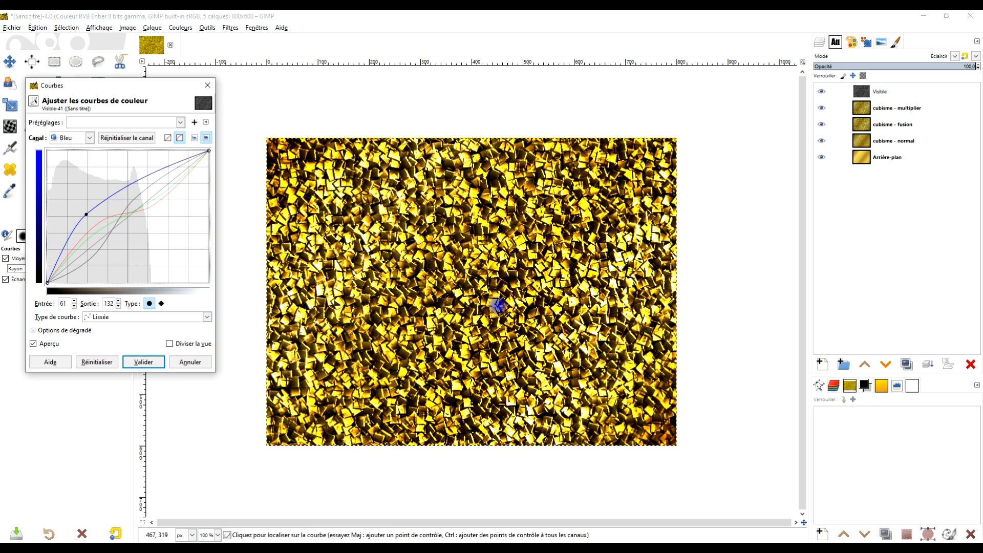
{"action": "scroll", "coordinate": [465, 304], "scroll_direction": "up", "scroll_amount": 1}
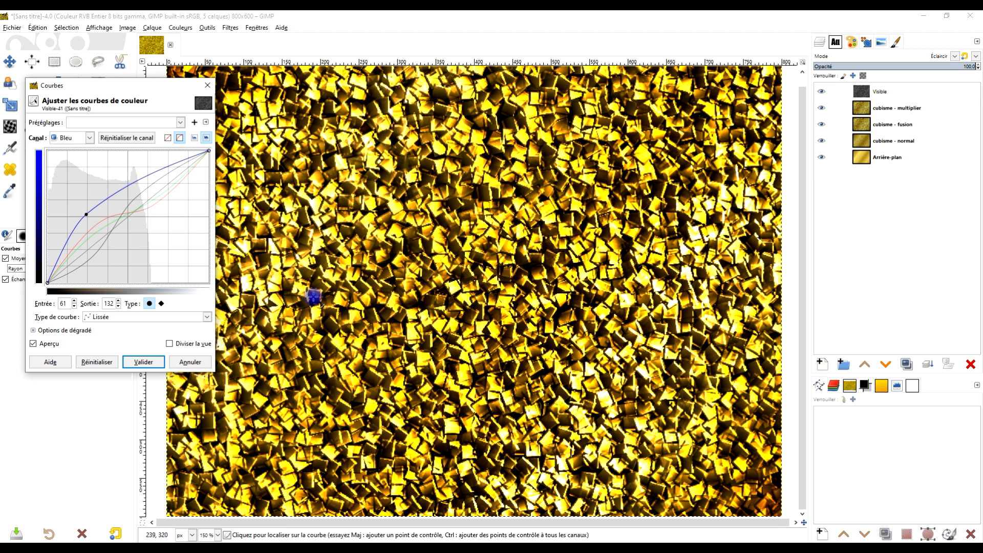
{"action": "mouse_move", "coordinate": [85, 214]}
{"action": "left_mouse_down"}
{"action": "mouse_move", "coordinate": [93, 259]}
{"action": "mouse_move", "coordinate": [79, 219]}
{"action": "left_mouse_up"}
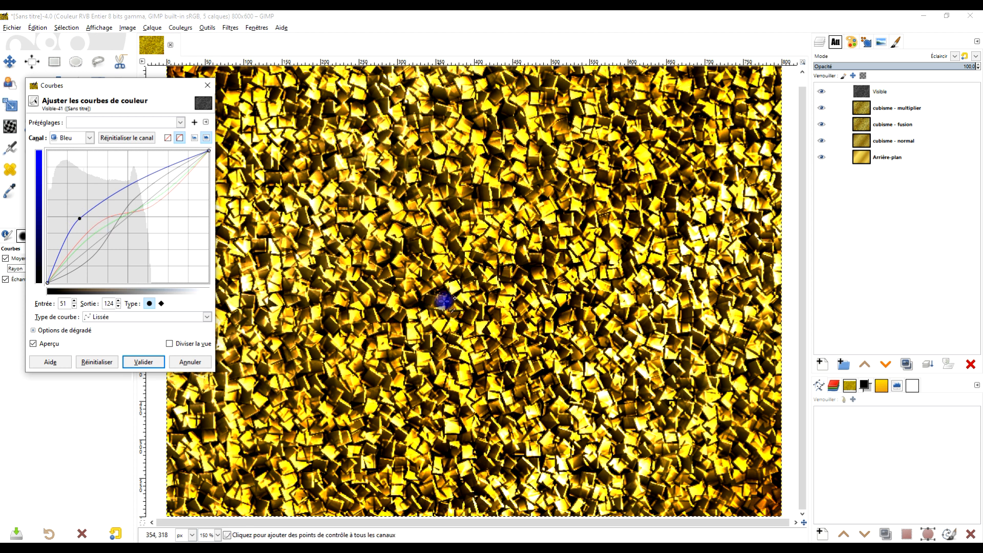
{"action": "scroll", "coordinate": [441, 298], "scroll_direction": "down", "scroll_amount": 1}
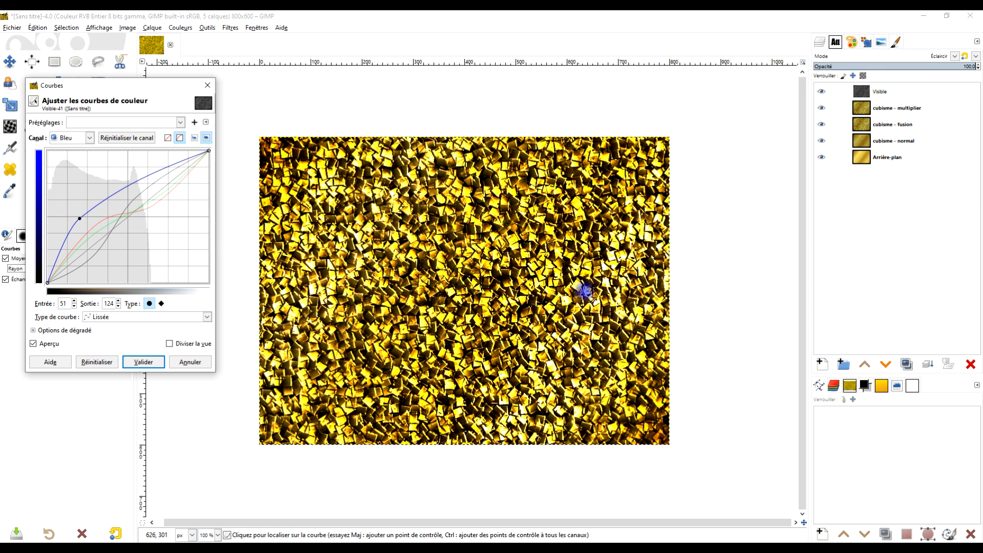
{"action": "left_click_drag", "start_coordinate": [79, 220], "coordinate": [74, 224]}
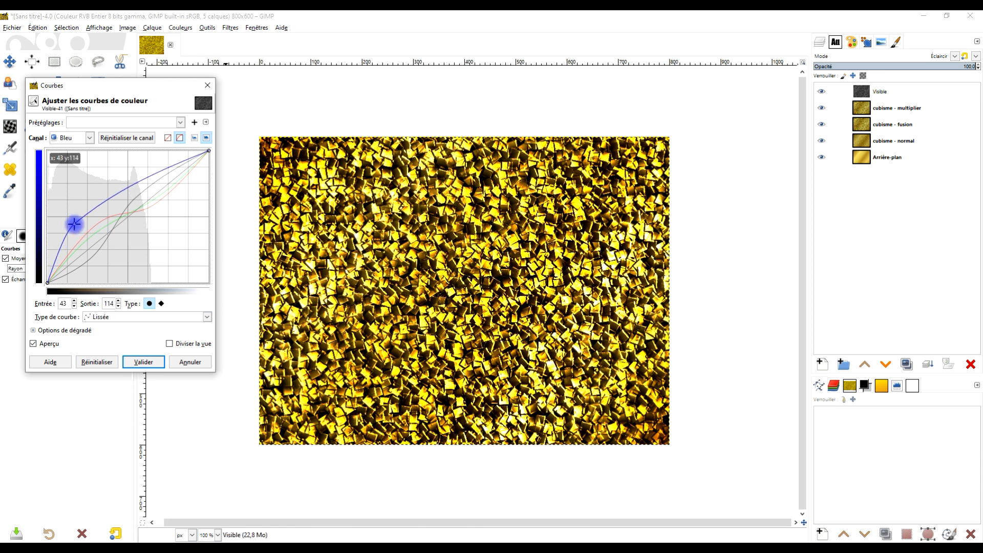
{"action": "mouse_move", "coordinate": [149, 177]}
{"action": "left_mouse_down"}
{"action": "mouse_move", "coordinate": [158, 202]}
{"action": "mouse_move", "coordinate": [146, 173]}
{"action": "mouse_move", "coordinate": [148, 200]}
{"action": "mouse_move", "coordinate": [147, 175]}
{"action": "left_mouse_up"}
{"action": "mouse_move", "coordinate": [74, 223]}
{"action": "left_mouse_down"}
{"action": "mouse_move", "coordinate": [66, 202]}
{"action": "mouse_move", "coordinate": [70, 226]}
{"action": "left_mouse_up"}
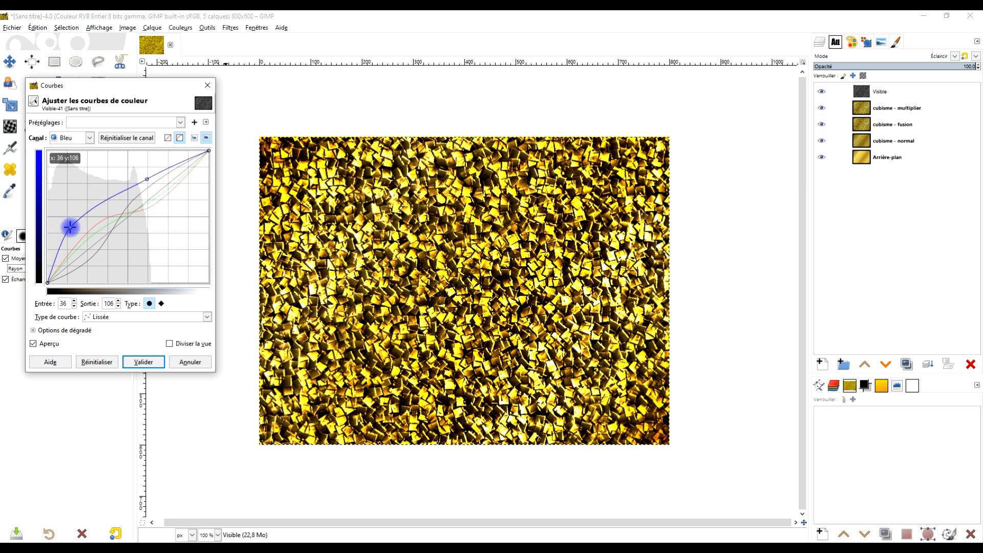
{"action": "left_click_drag", "start_coordinate": [147, 180], "coordinate": [151, 187]}
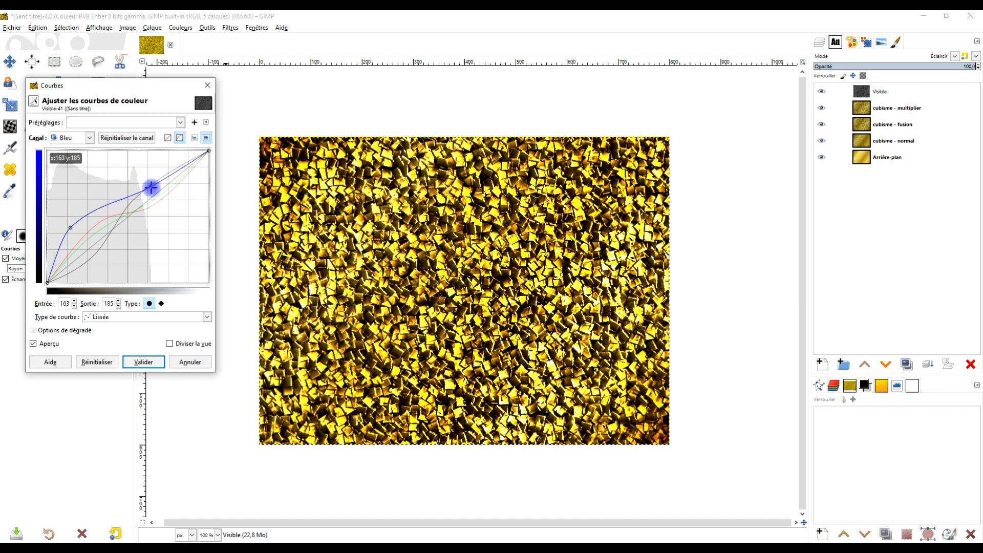
Rework the Vert curve, lowering its highlight point and moving its shadow point to about 70→76
{"action": "left_click", "coordinate": [90, 139]}
{"action": "left_click", "coordinate": [71, 177]}
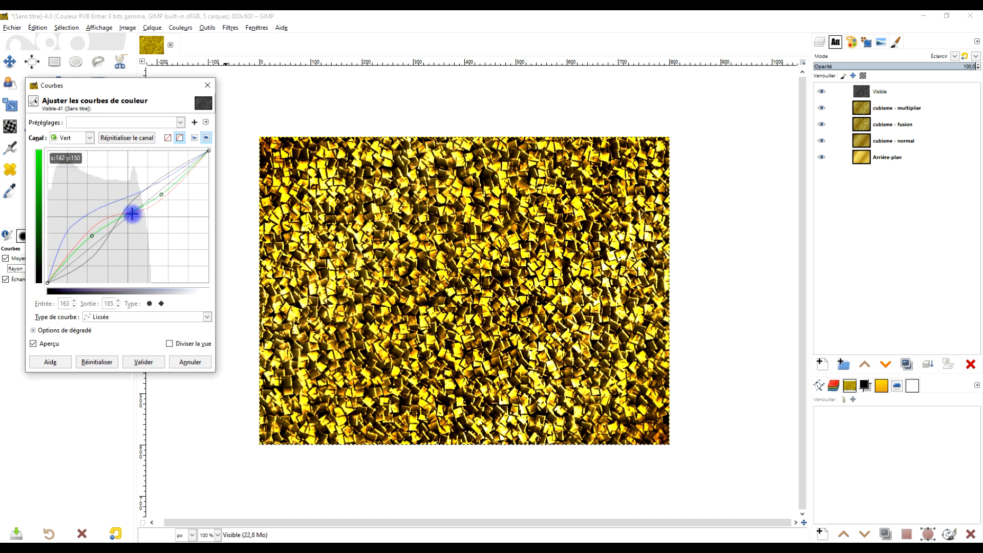
{"action": "mouse_move", "coordinate": [158, 198]}
{"action": "left_mouse_down"}
{"action": "mouse_move", "coordinate": [167, 226]}
{"action": "mouse_move", "coordinate": [150, 162]}
{"action": "mouse_move", "coordinate": [163, 215]}
{"action": "left_mouse_up"}
{"action": "left_click_drag", "start_coordinate": [93, 234], "coordinate": [90, 235]}
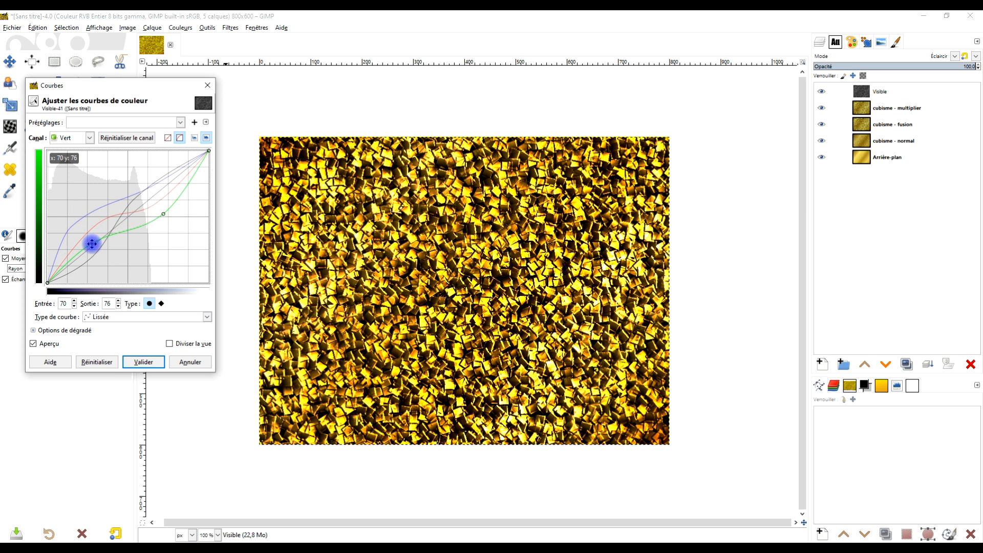
Readjust the Rouge curve's shadow point, move its highlight point to about 181→168, and apply the curves
{"action": "left_click", "coordinate": [77, 141]}
{"action": "left_click", "coordinate": [71, 163]}
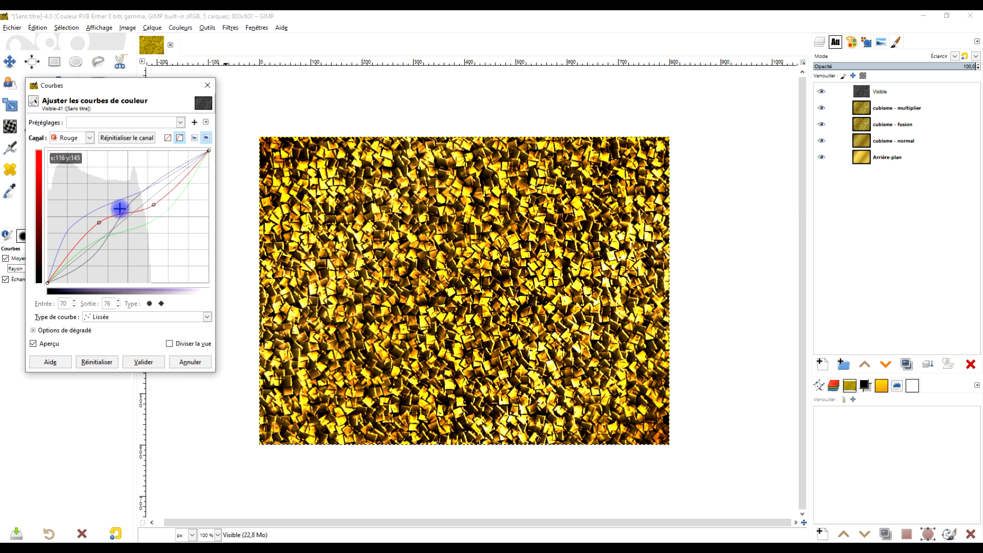
{"action": "mouse_move", "coordinate": [99, 225]}
{"action": "left_mouse_down"}
{"action": "mouse_move", "coordinate": [90, 213]}
{"action": "mouse_move", "coordinate": [93, 223]}
{"action": "left_mouse_up"}
{"action": "mouse_move", "coordinate": [154, 207]}
{"action": "left_mouse_down"}
{"action": "mouse_move", "coordinate": [158, 222]}
{"action": "mouse_move", "coordinate": [164, 174]}
{"action": "mouse_move", "coordinate": [182, 208]}
{"action": "mouse_move", "coordinate": [167, 256]}
{"action": "mouse_move", "coordinate": [159, 189]}
{"action": "left_mouse_up"}
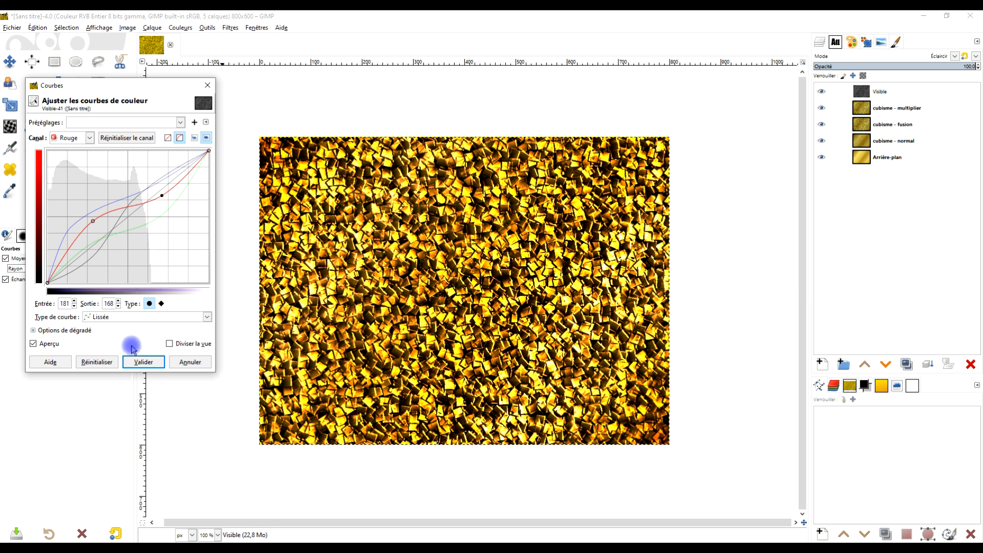
{"action": "left_click", "coordinate": [143, 361]}
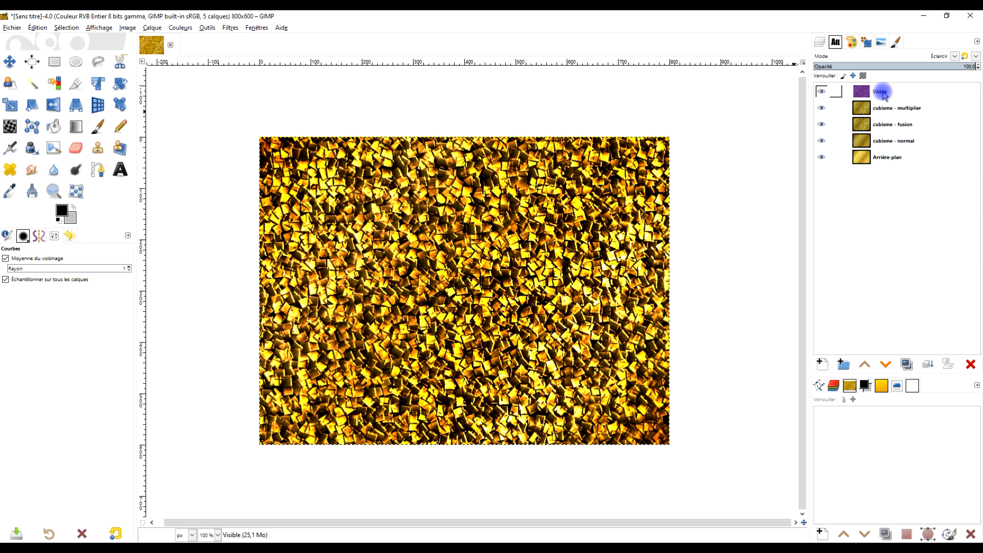
Set the opacity of the "cubisme - multiplier" layer to 76
{"action": "left_click", "coordinate": [881, 92]}
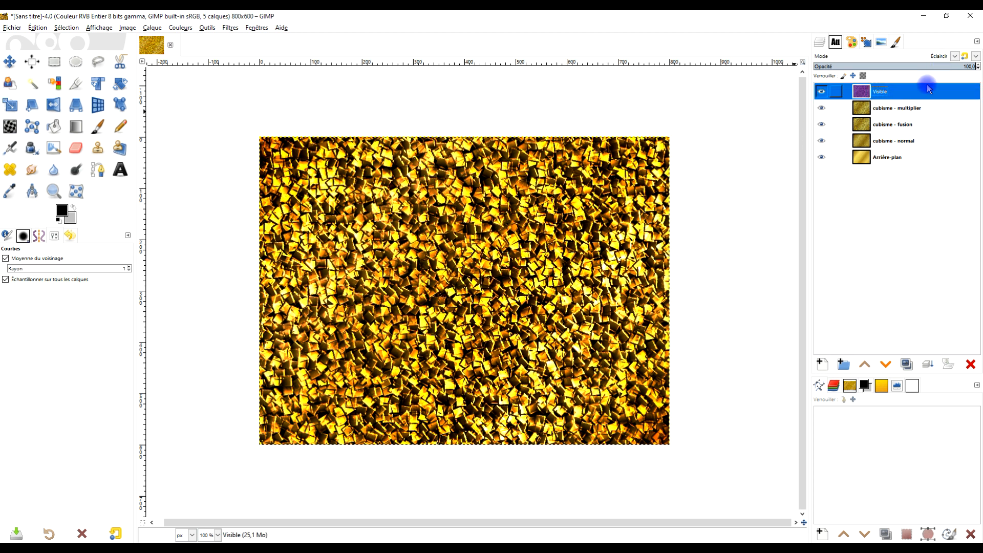
{"action": "left_click", "coordinate": [906, 109]}
{"action": "mouse_move", "coordinate": [934, 65]}
{"action": "left_mouse_down"}
{"action": "mouse_move", "coordinate": [896, 65]}
{"action": "mouse_move", "coordinate": [936, 67]}
{"action": "left_mouse_up"}
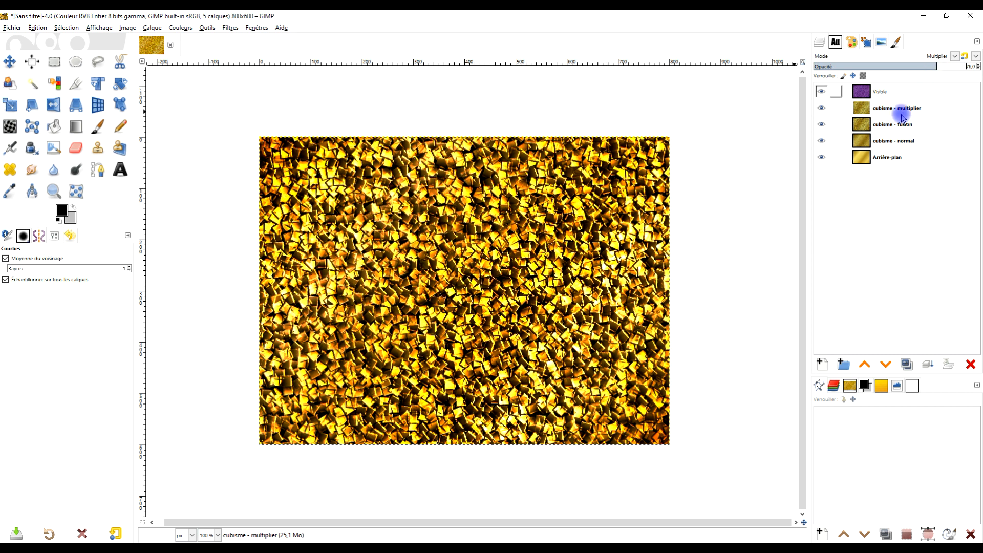
Hide and show "cubisme - multiplier" and then "cubisme - fusion" to compare each layer's effect on the texture
{"action": "left_click", "coordinate": [821, 109]}
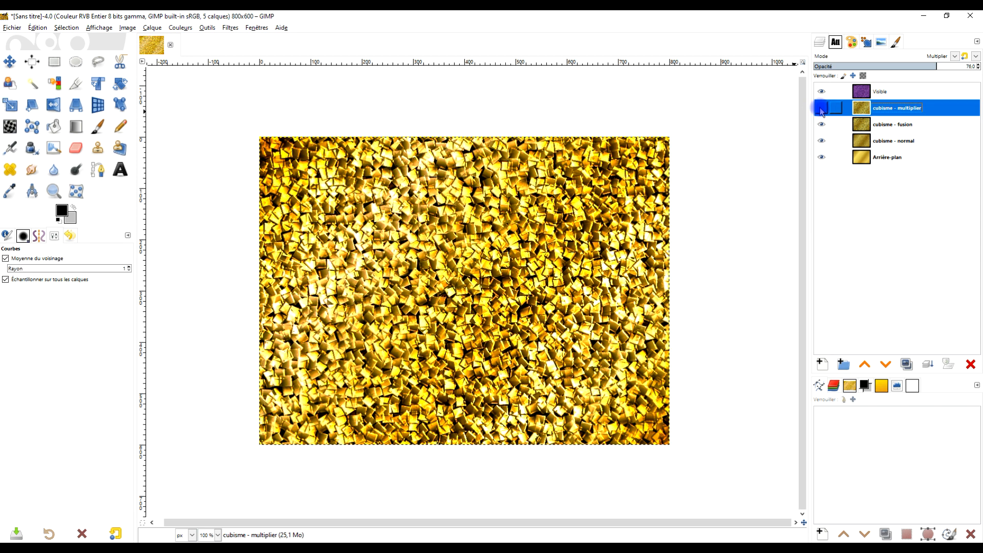
{"action": "left_click", "coordinate": [820, 109]}
{"action": "left_click", "coordinate": [876, 124]}
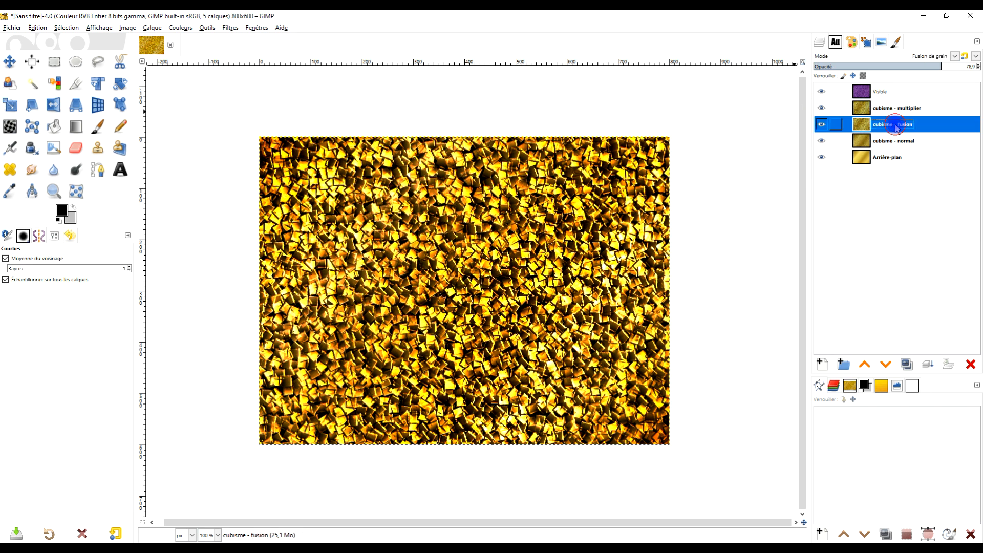
{"action": "left_click", "coordinate": [821, 126]}
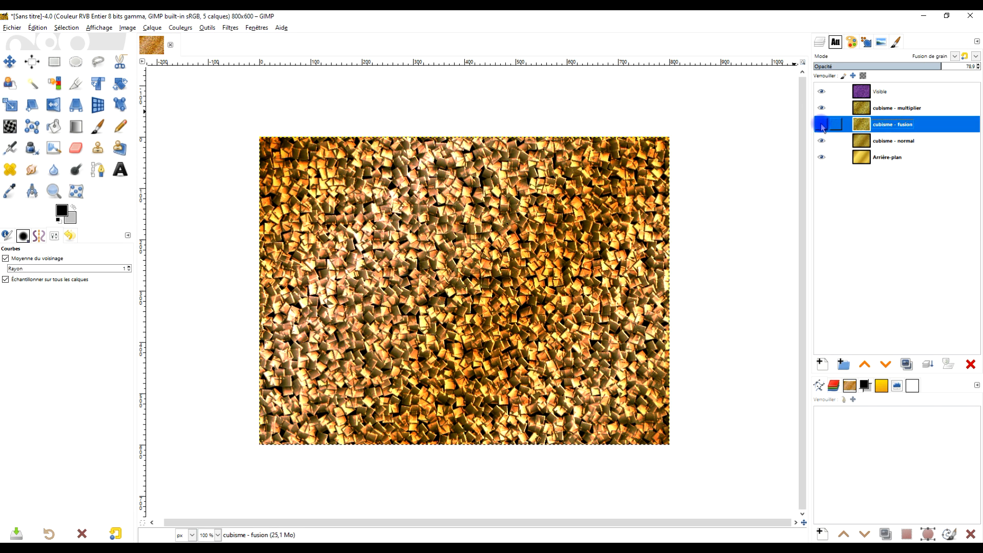
{"action": "left_click", "coordinate": [822, 125]}
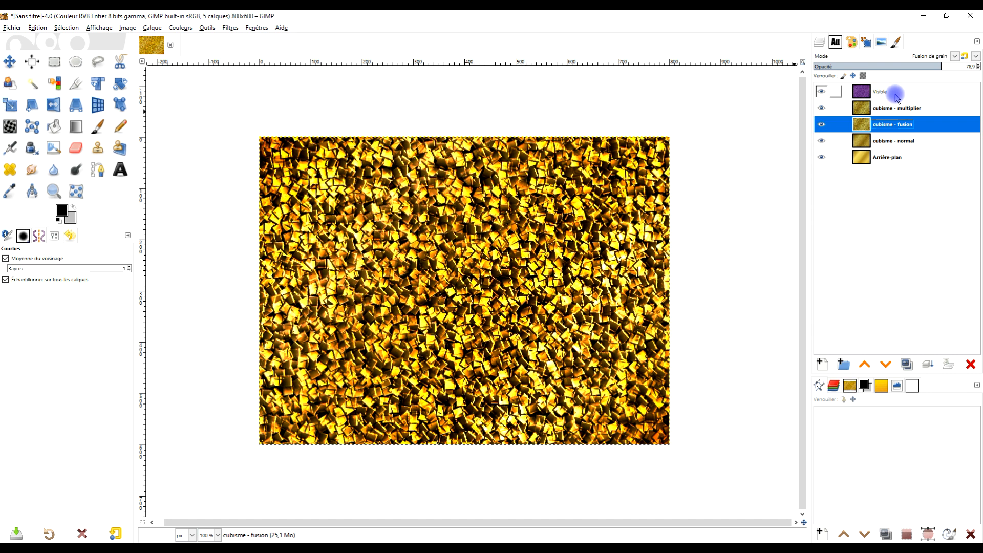
Hide Visible, "cubisme - multiplier" and "cubisme - fusion" in turn, show them again, and toggle "cubisme - normal" off and on to compare
{"action": "left_click", "coordinate": [896, 93]}
{"action": "left_click", "coordinate": [821, 92]}
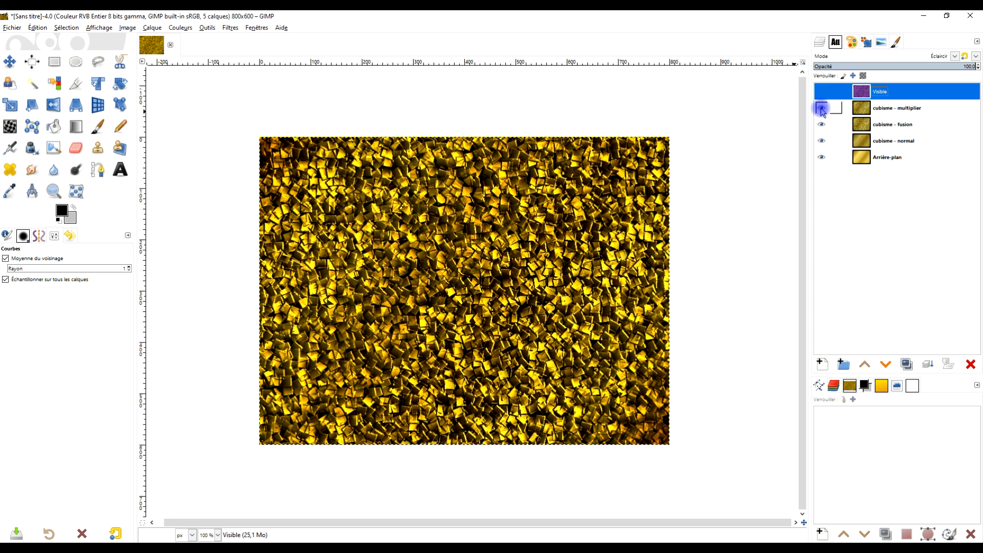
{"action": "left_click", "coordinate": [821, 109]}
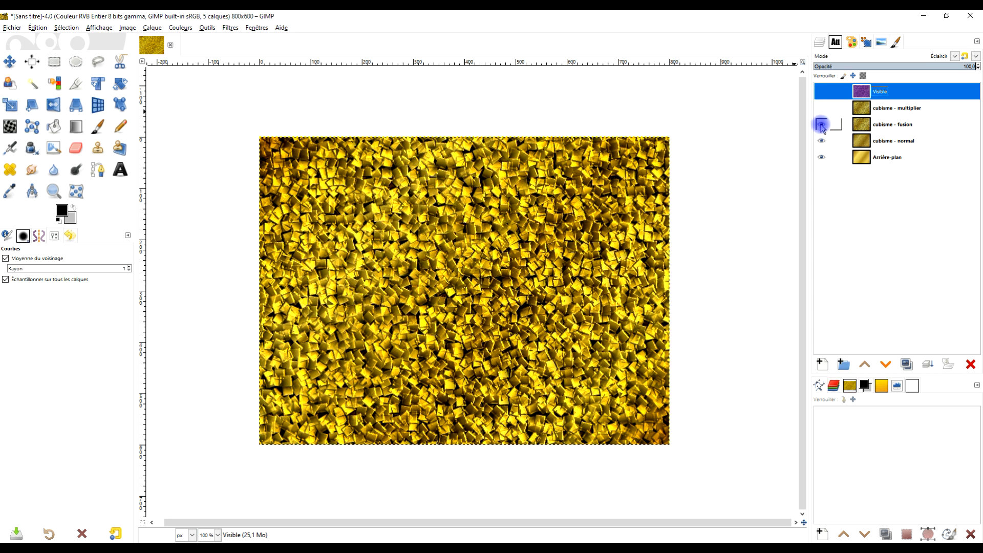
{"action": "left_click", "coordinate": [822, 124]}
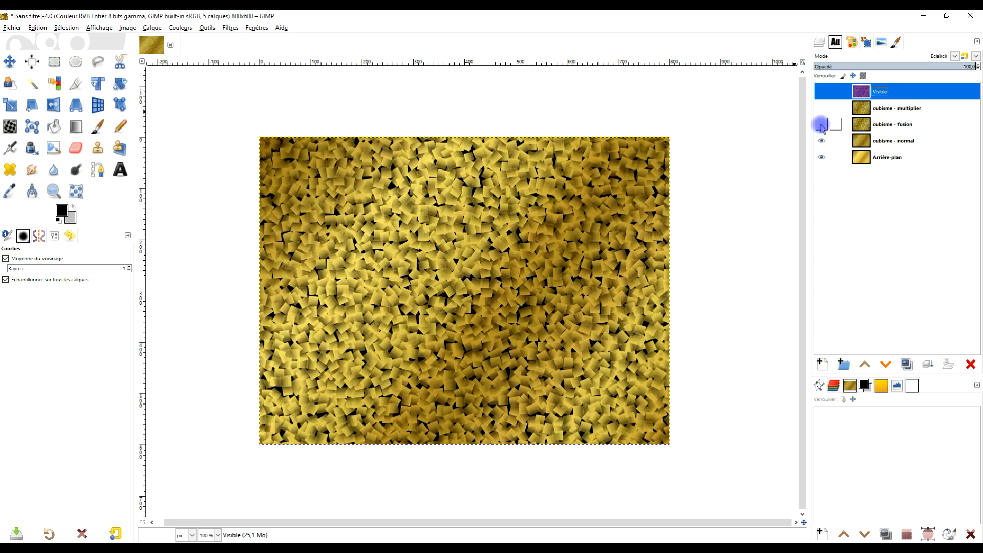
{"action": "left_click", "coordinate": [898, 144]}
{"action": "left_click", "coordinate": [821, 124]}
{"action": "left_click", "coordinate": [821, 108]}
{"action": "left_click", "coordinate": [821, 91]}
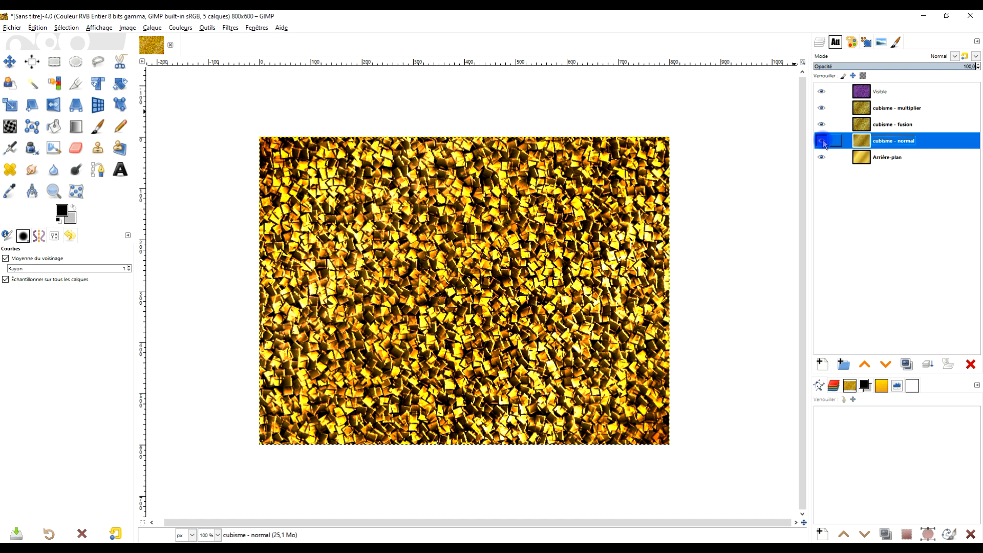
{"action": "left_click", "coordinate": [821, 142]}
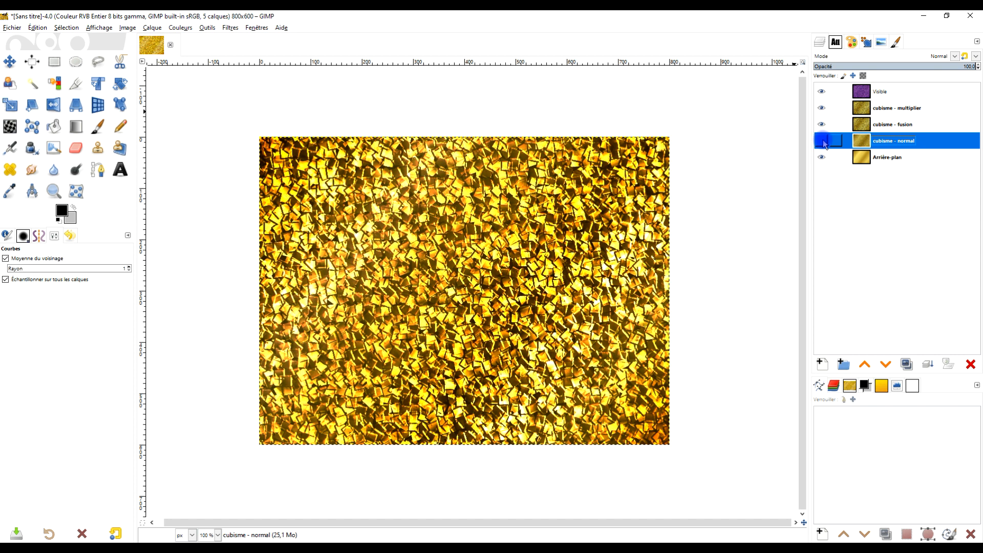
{"action": "left_click", "coordinate": [821, 143]}
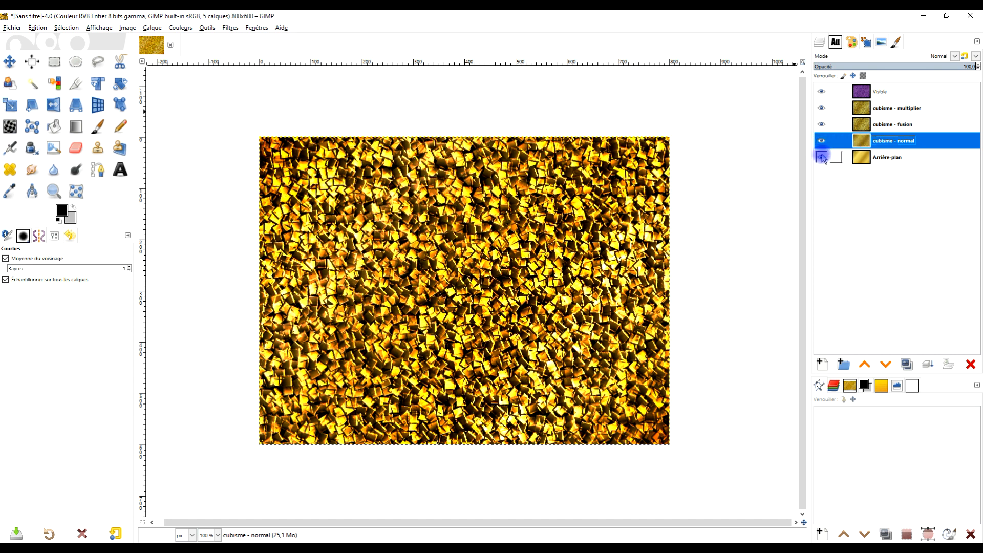
Hide all five layers from Arrière-plan up to Visible
{"action": "left_click", "coordinate": [821, 160]}
{"action": "left_click", "coordinate": [822, 141]}
{"action": "left_click", "coordinate": [821, 125]}
{"action": "left_click", "coordinate": [822, 108]}
{"action": "left_click", "coordinate": [821, 91]}
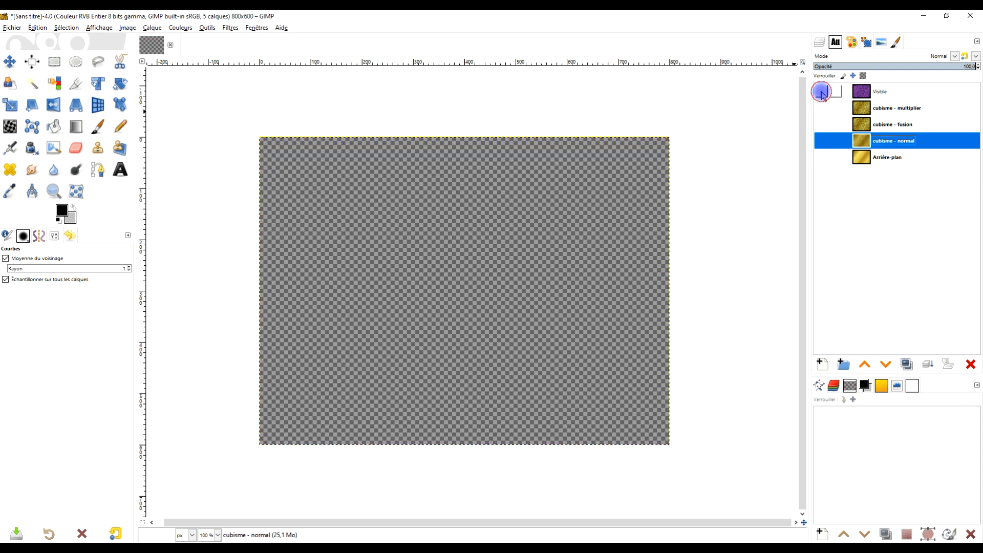
Show all five layers again, from "cubisme - normal" up to Visible plus Arrière-plan, and make Visible the active layer
{"action": "left_click", "coordinate": [820, 139]}
{"action": "left_click", "coordinate": [822, 124]}
{"action": "left_click", "coordinate": [821, 108]}
{"action": "left_click", "coordinate": [821, 91]}
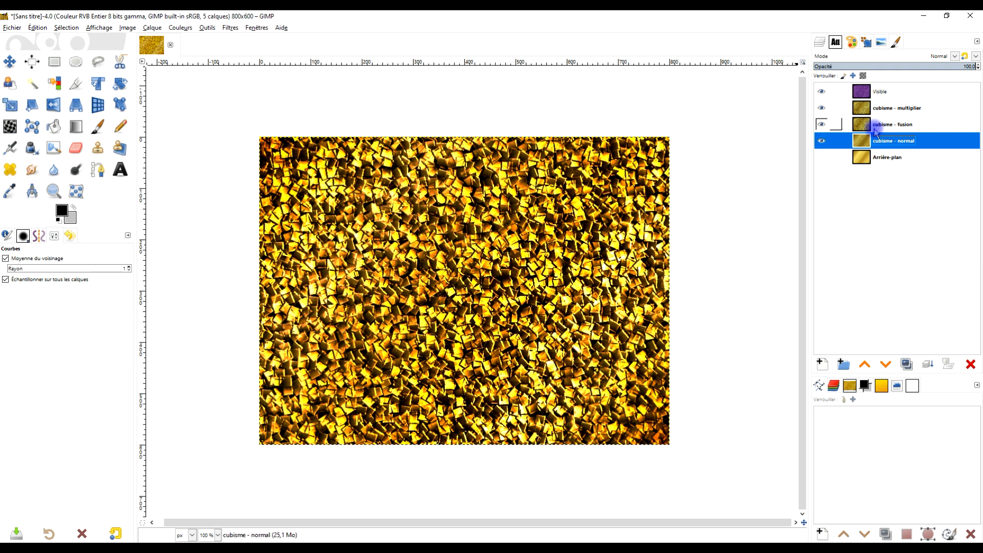
{"action": "left_click", "coordinate": [865, 92]}
{"action": "left_click", "coordinate": [824, 158]}
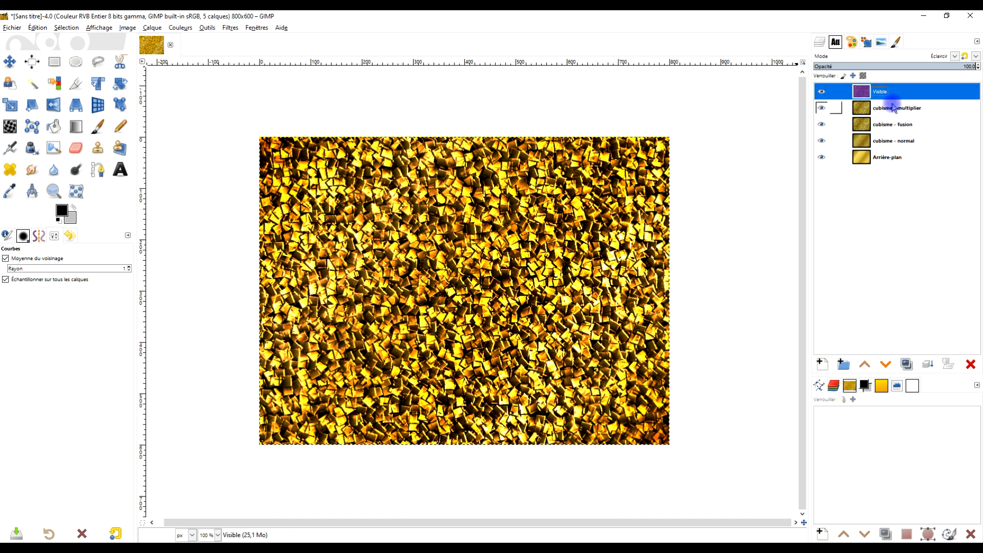
Duplicate the Visible layer and lower the opacity of the copy to 32.5
{"action": "left_click", "coordinate": [906, 364]}
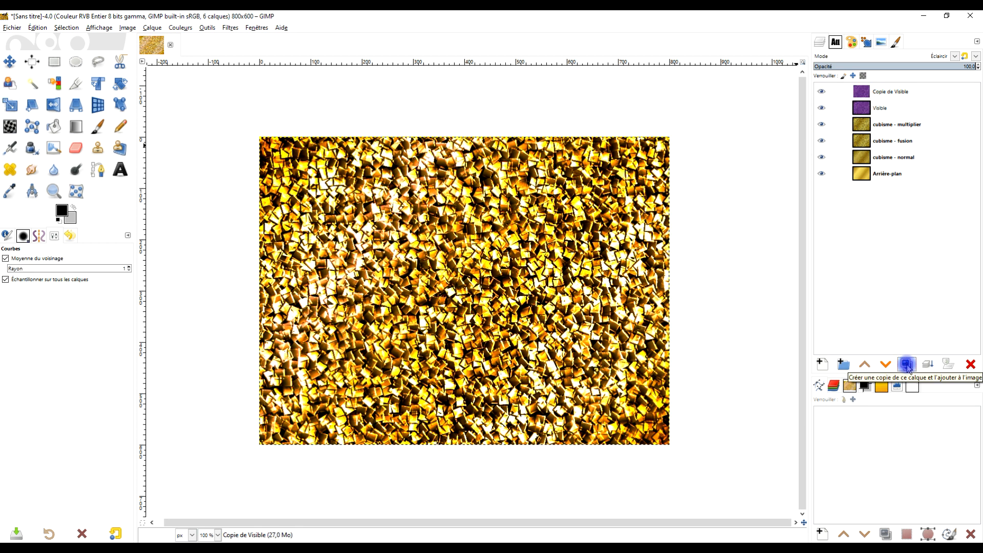
{"action": "left_click", "coordinate": [879, 109]}
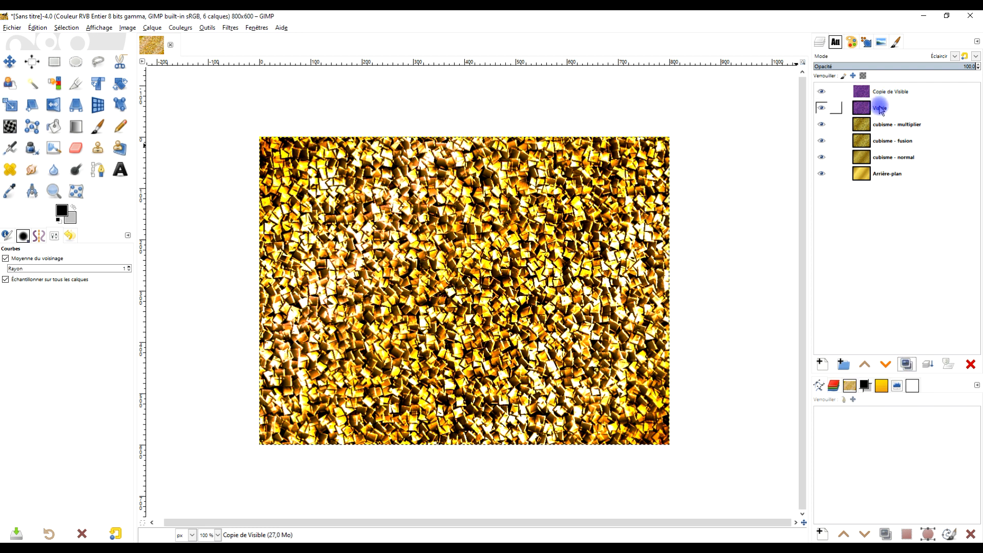
{"action": "left_click", "coordinate": [904, 91]}
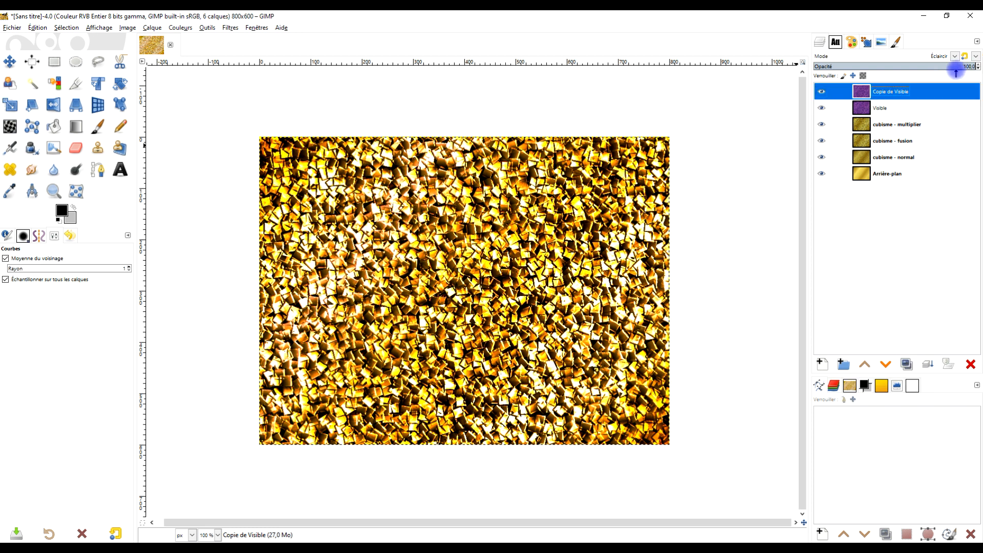
{"action": "left_click_drag", "start_coordinate": [949, 66], "coordinate": [864, 66]}
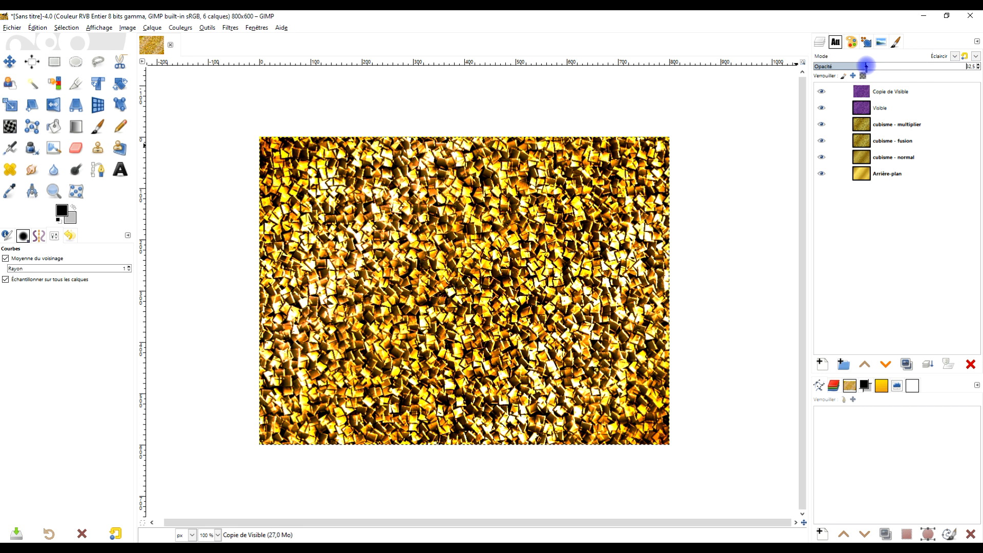
{"action": "left_click", "coordinate": [924, 91]}
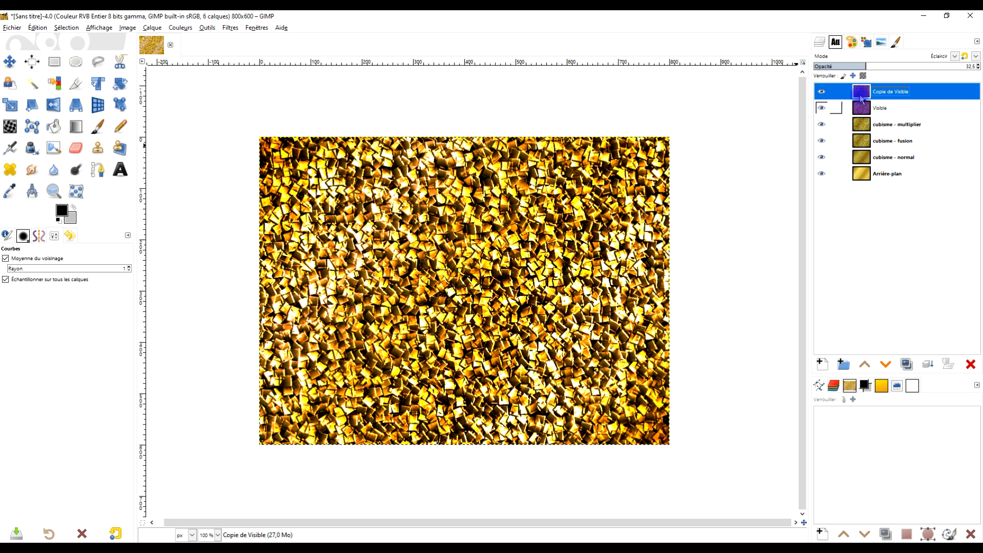
Toggle "Copie de Visible" off and on to compare its brightening effect, and reduce its opacity to 10.1
{"action": "left_click", "coordinate": [821, 91]}
{"action": "left_click", "coordinate": [821, 93]}
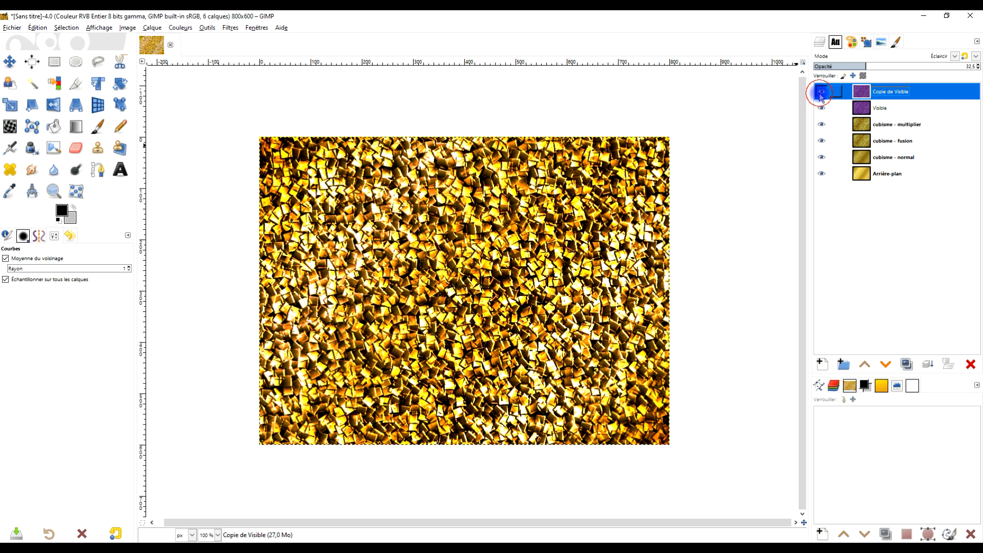
{"action": "left_click", "coordinate": [821, 92]}
{"action": "left_click", "coordinate": [885, 75]}
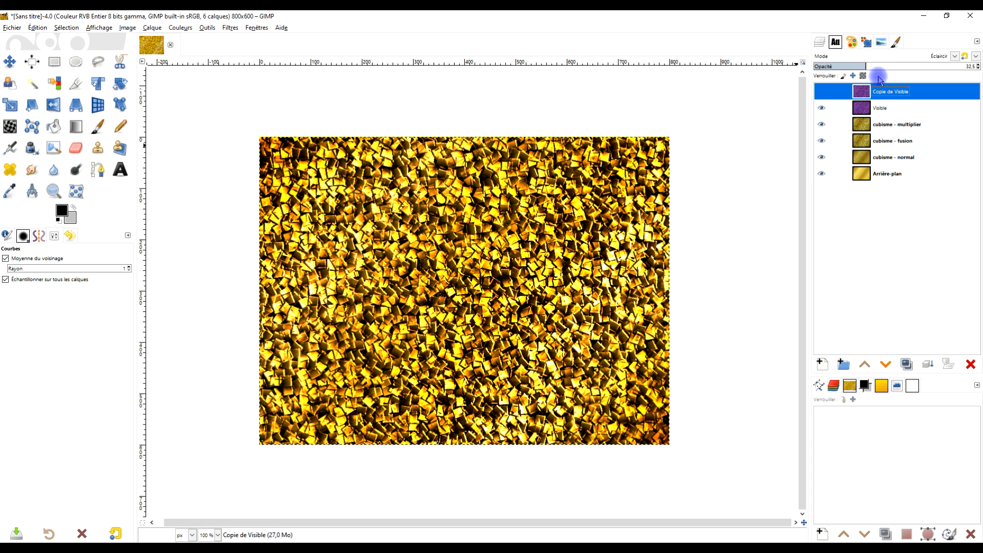
{"action": "left_click", "coordinate": [821, 93]}
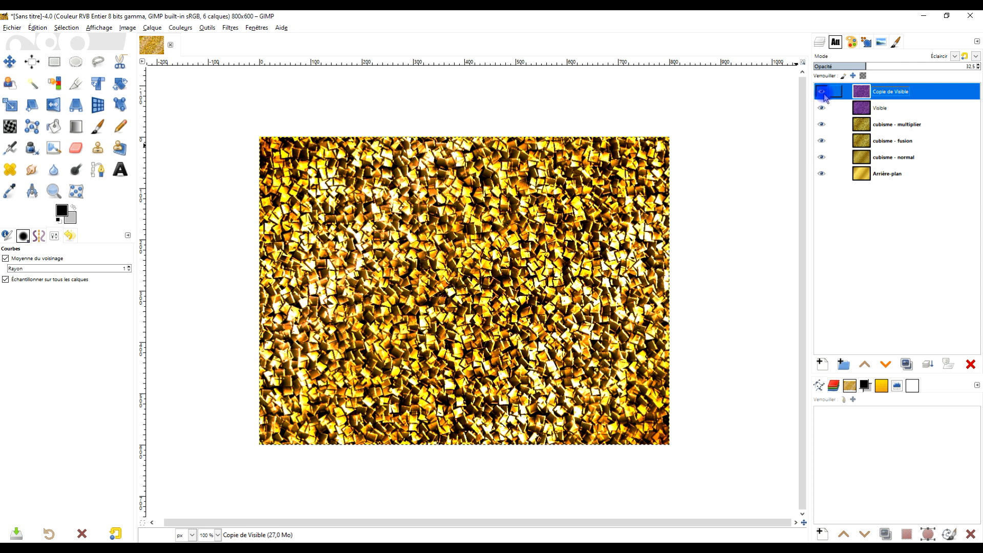
{"action": "left_click", "coordinate": [821, 92]}
{"action": "left_click", "coordinate": [822, 93]}
{"action": "left_click_drag", "start_coordinate": [851, 65], "coordinate": [828, 67]}
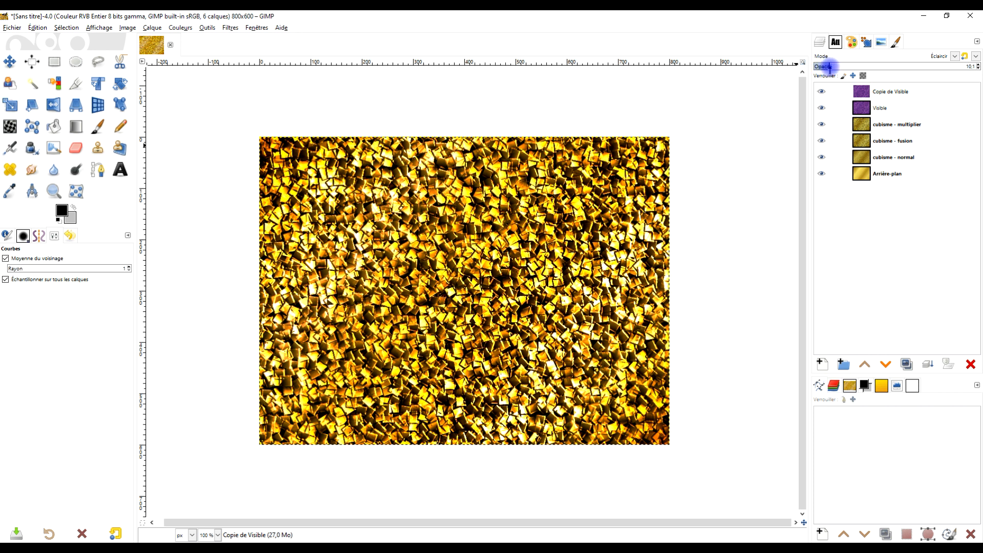